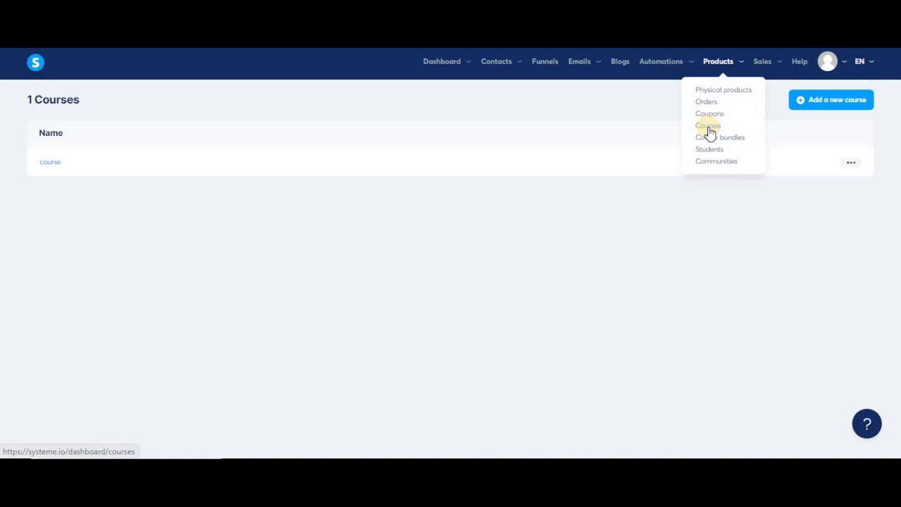
Start a new course titled "example course" with "user" as the instructor name.
{"action": "left_click", "coordinate": [834, 101]}
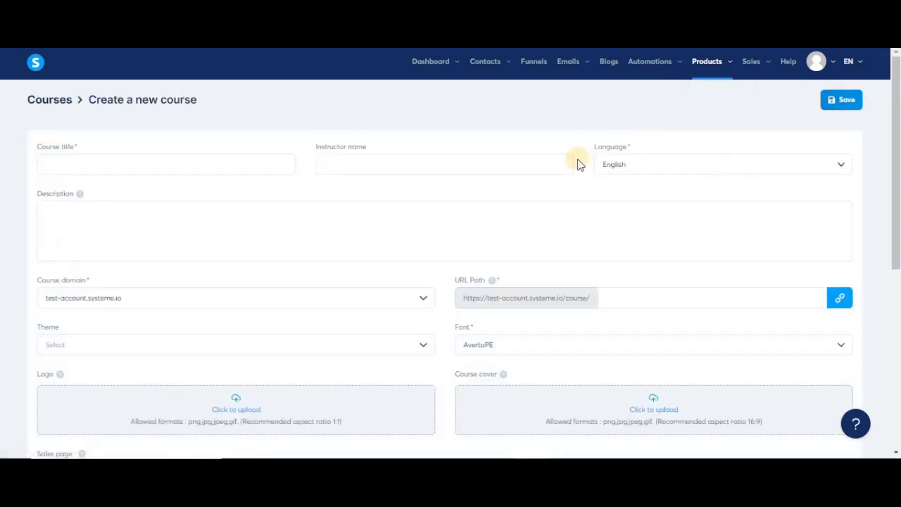
{"action": "left_click", "coordinate": [160, 160]}
{"action": "type", "text": "example course"}
{"action": "key", "text": "Tab"}
{"action": "type", "text": "user"}
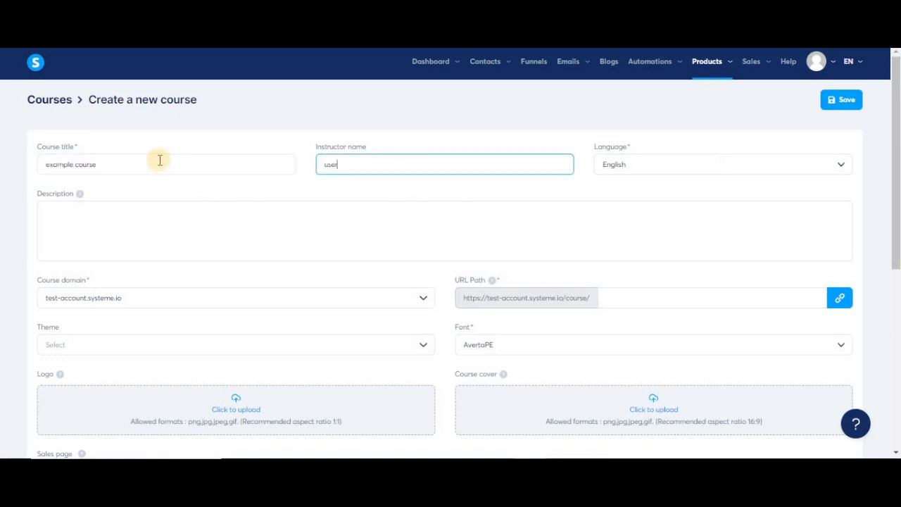
Keep English as the course language and enter the description "just a training course".
{"action": "left_click", "coordinate": [828, 166]}
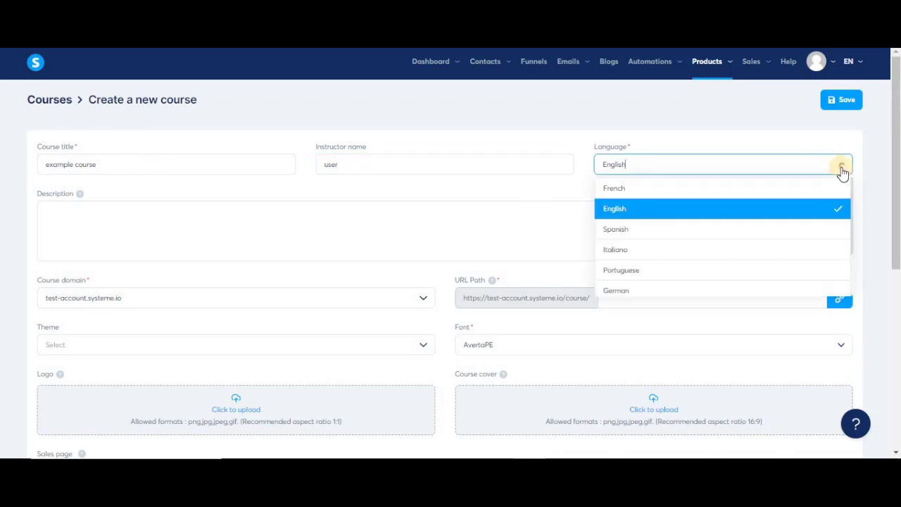
{"action": "left_click", "coordinate": [358, 246]}
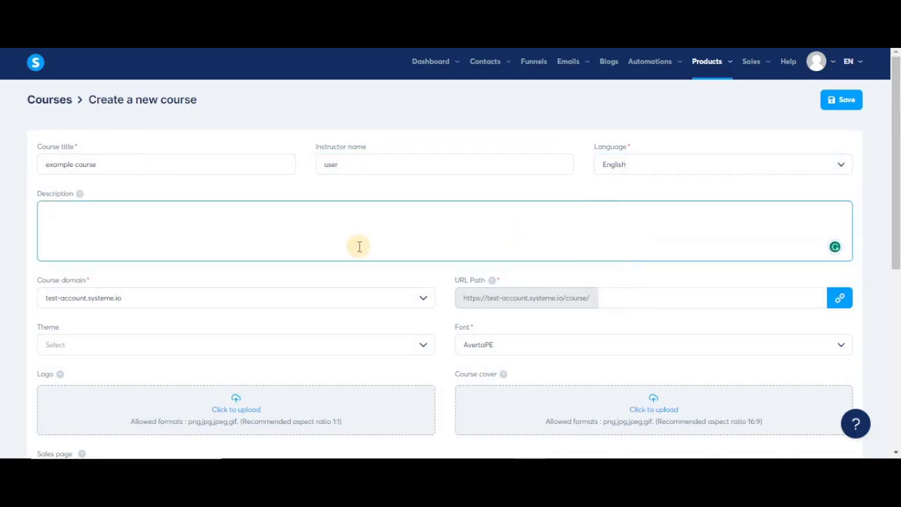
{"action": "type", "text": "just a training course"}
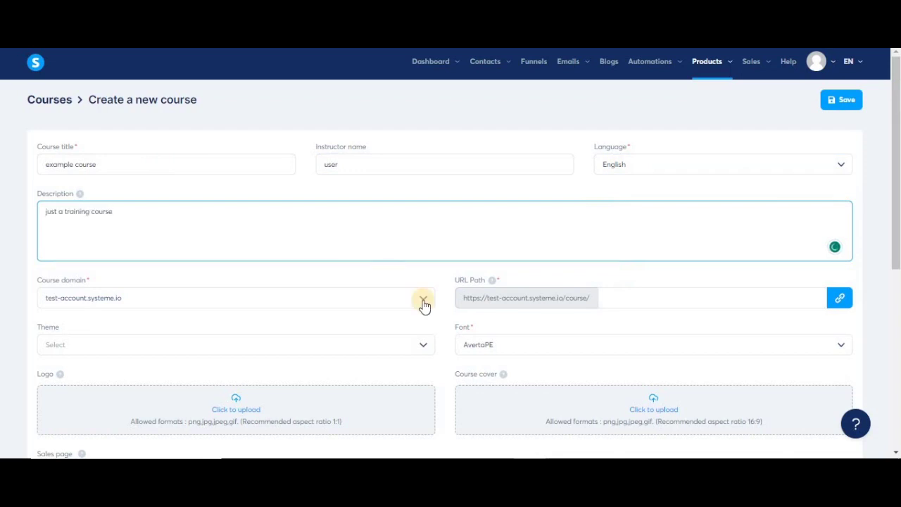
Keep the test-account.systeme.io course domain and set the URL path to "examplecourse".
{"action": "left_click", "coordinate": [423, 301]}
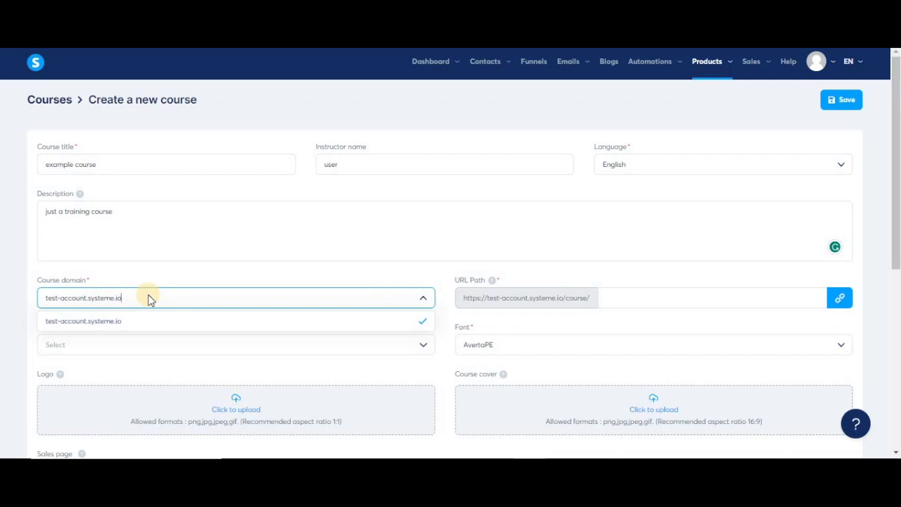
{"action": "left_click", "coordinate": [622, 297]}
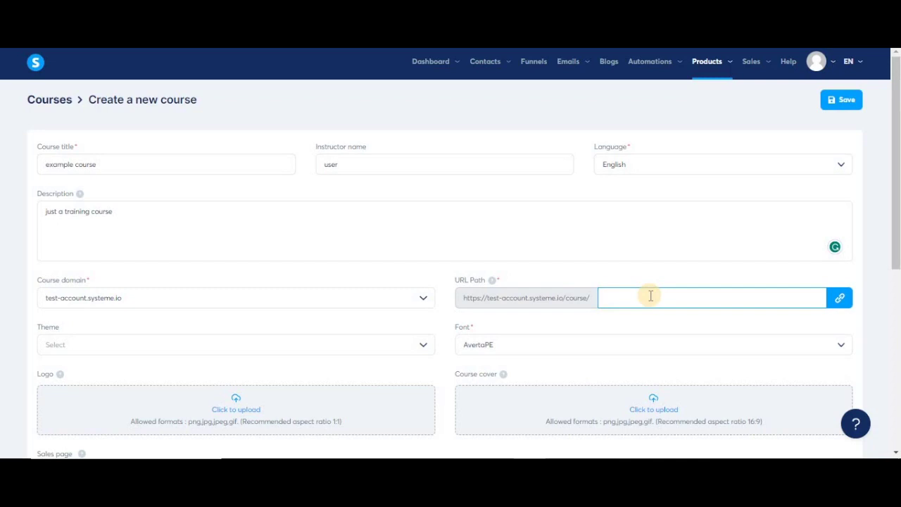
{"action": "type", "text": "examplecourse"}
Set the course theme to Green and look through the font options, keeping AvertaPE.
{"action": "left_click", "coordinate": [425, 348]}
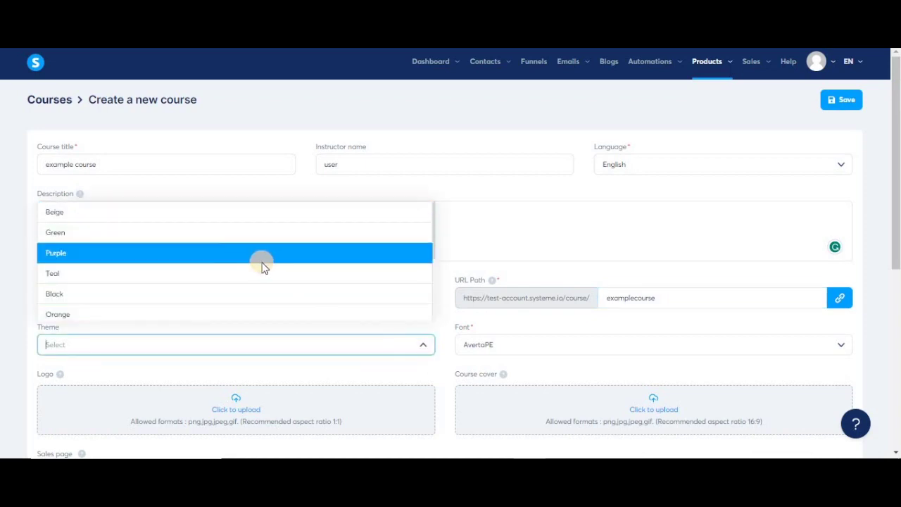
{"action": "scroll", "coordinate": [262, 266], "scroll_direction": "down", "scroll_amount": 3}
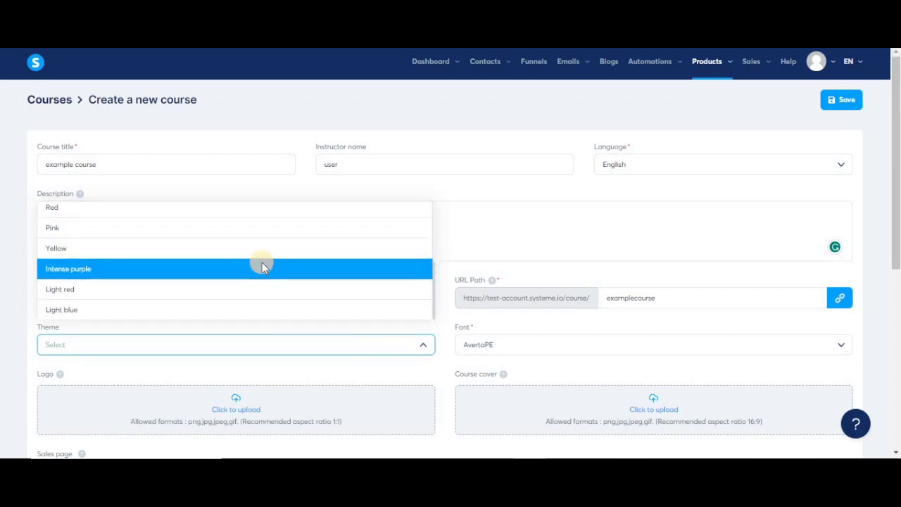
{"action": "scroll", "coordinate": [261, 266], "scroll_direction": "up", "scroll_amount": 3}
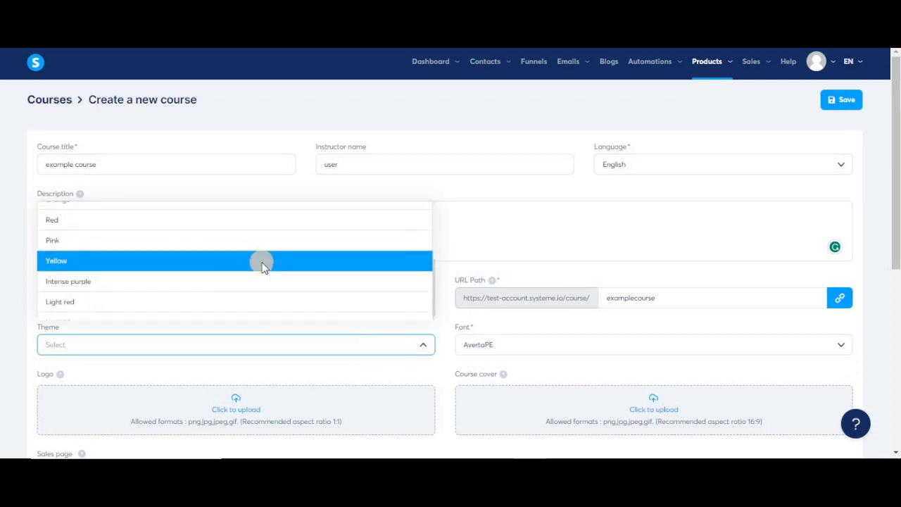
{"action": "left_click", "coordinate": [190, 235]}
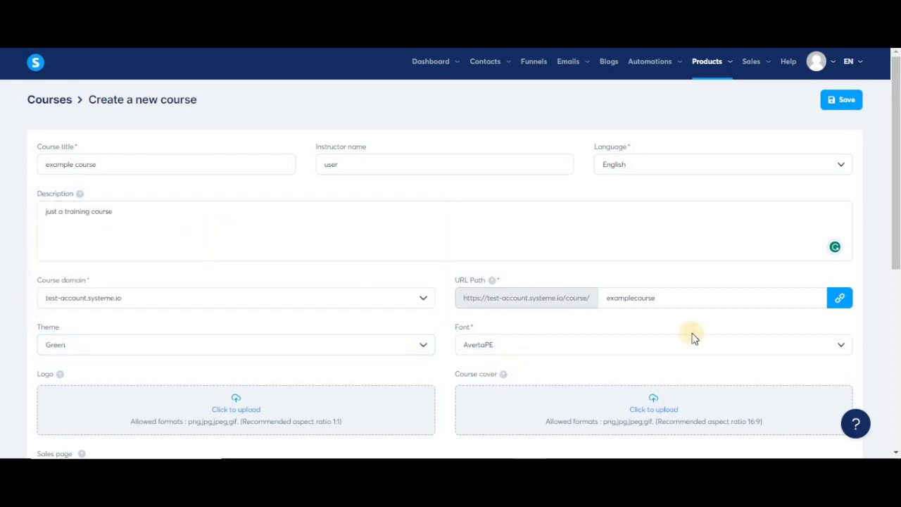
{"action": "left_click", "coordinate": [844, 349]}
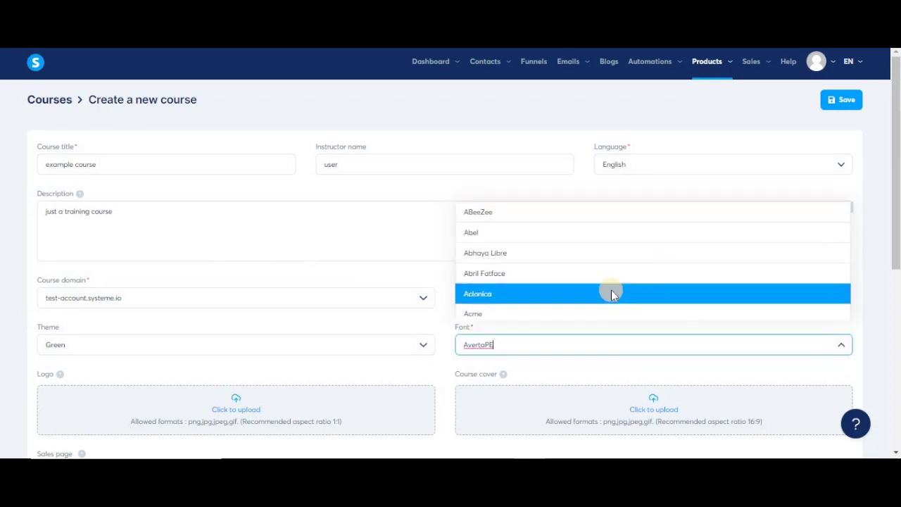
{"action": "scroll", "coordinate": [610, 294], "scroll_direction": "down", "scroll_amount": 3}
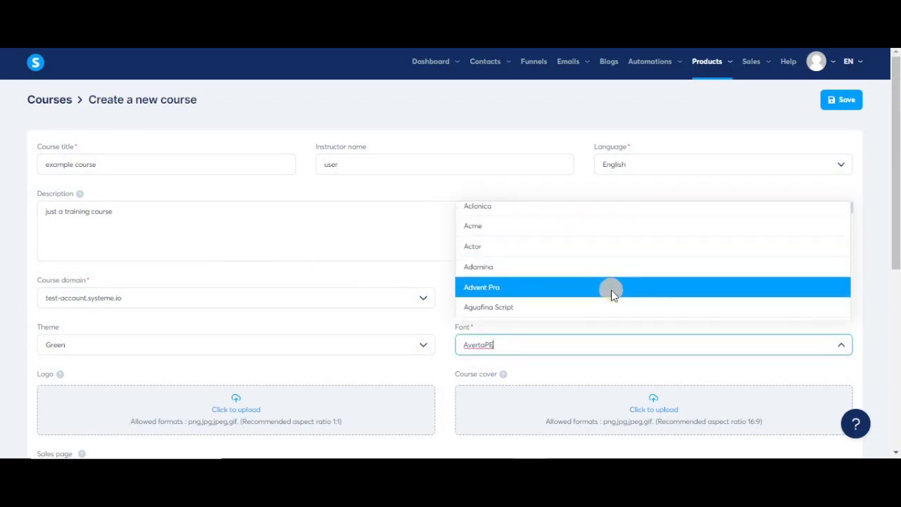
{"action": "scroll", "coordinate": [610, 294], "scroll_direction": "up", "scroll_amount": 1}
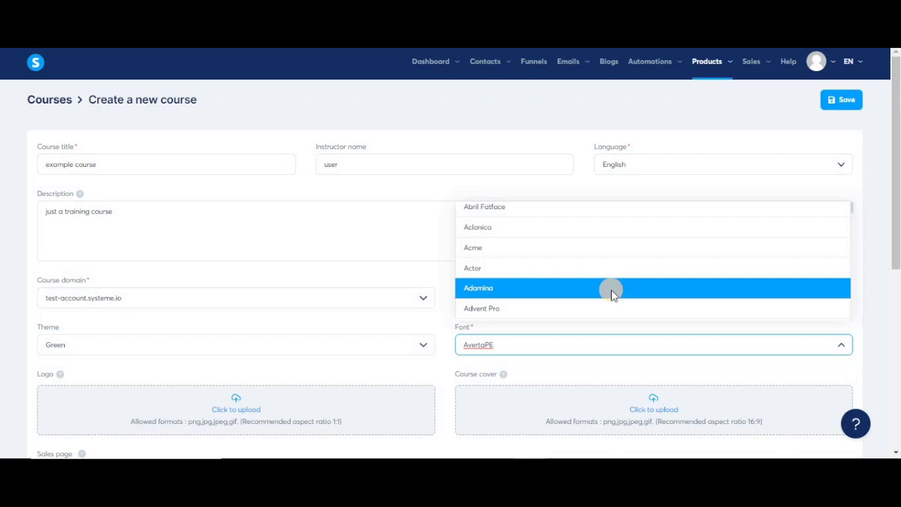
{"action": "scroll", "coordinate": [236, 224], "scroll_direction": "down", "scroll_amount": 3}
{"action": "left_click", "coordinate": [236, 224]}
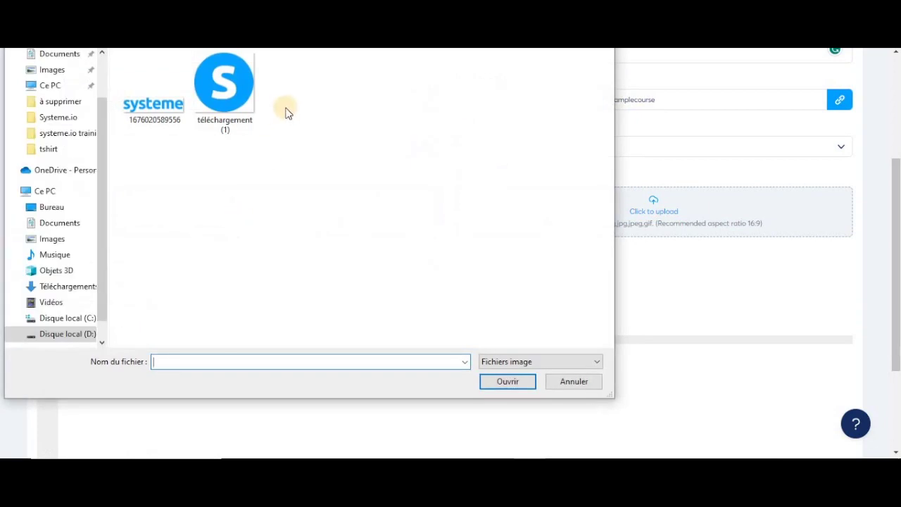
{"action": "double_click", "coordinate": [238, 95]}
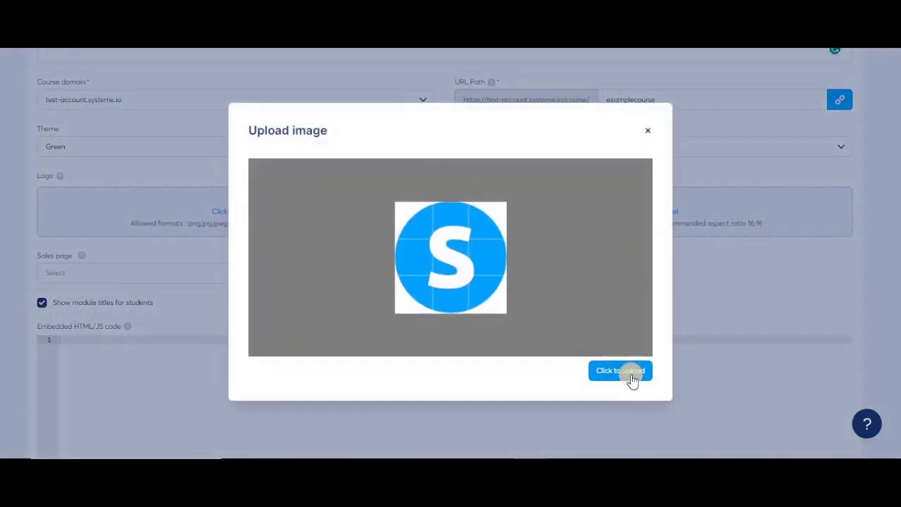
{"action": "left_click", "coordinate": [630, 372]}
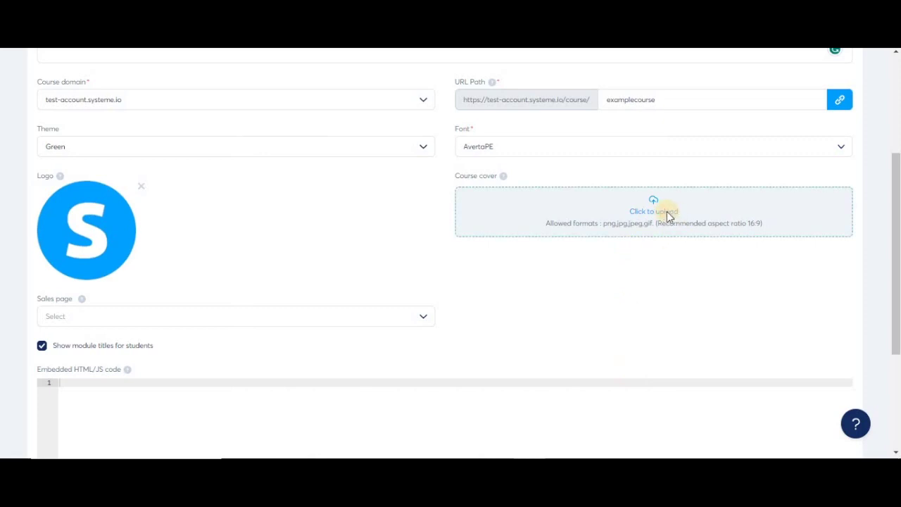
{"action": "left_click", "coordinate": [641, 211]}
{"action": "double_click", "coordinate": [151, 92]}
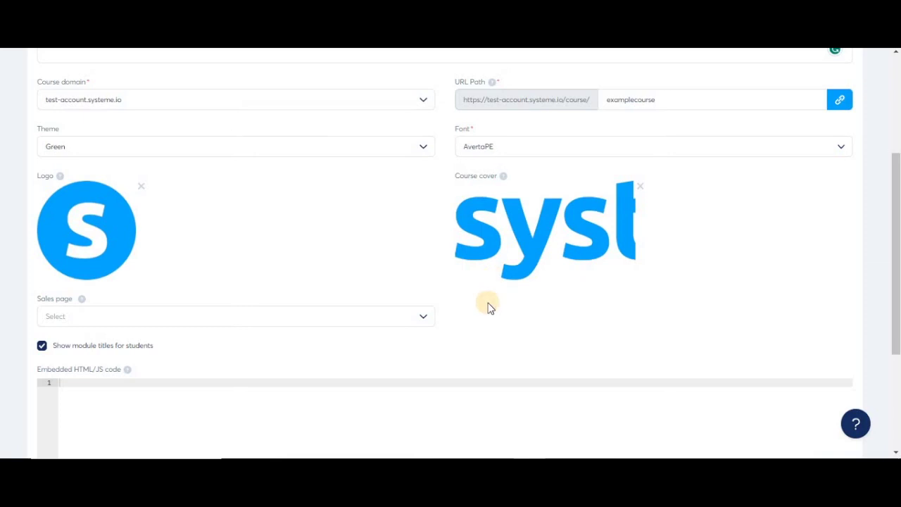
Set the course's sales page to "sell test funnel".
{"action": "scroll", "coordinate": [490, 307], "scroll_direction": "down", "scroll_amount": 1}
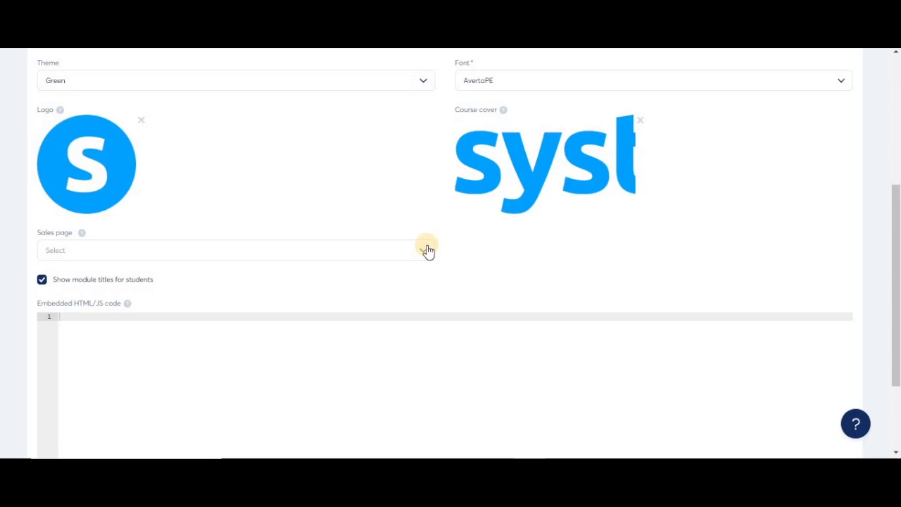
{"action": "scroll", "coordinate": [535, 253], "scroll_direction": "up", "scroll_amount": 3}
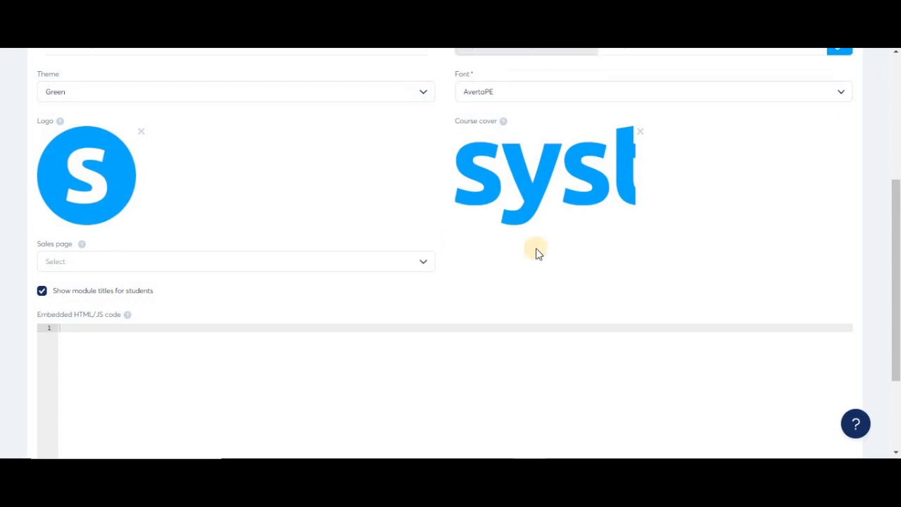
{"action": "left_click_drag", "start_coordinate": [669, 185], "coordinate": [584, 187]}
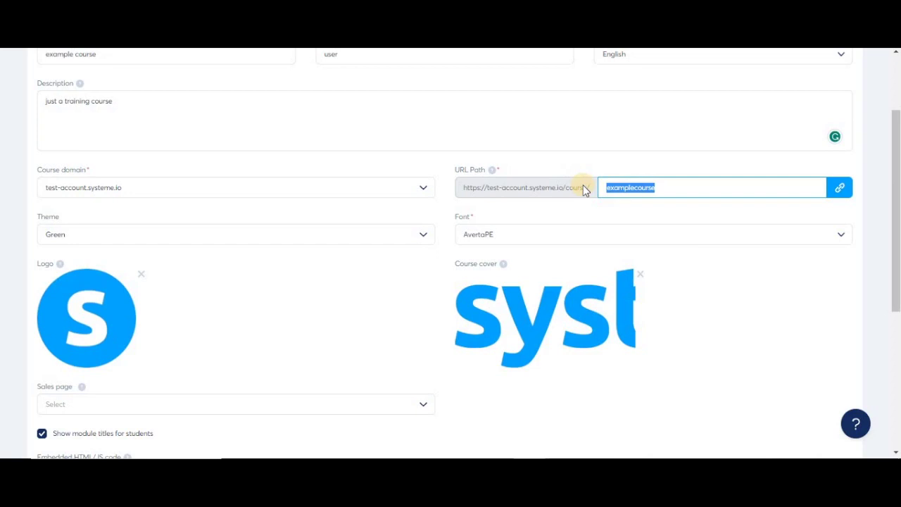
{"action": "scroll", "coordinate": [403, 354], "scroll_direction": "down", "scroll_amount": 1}
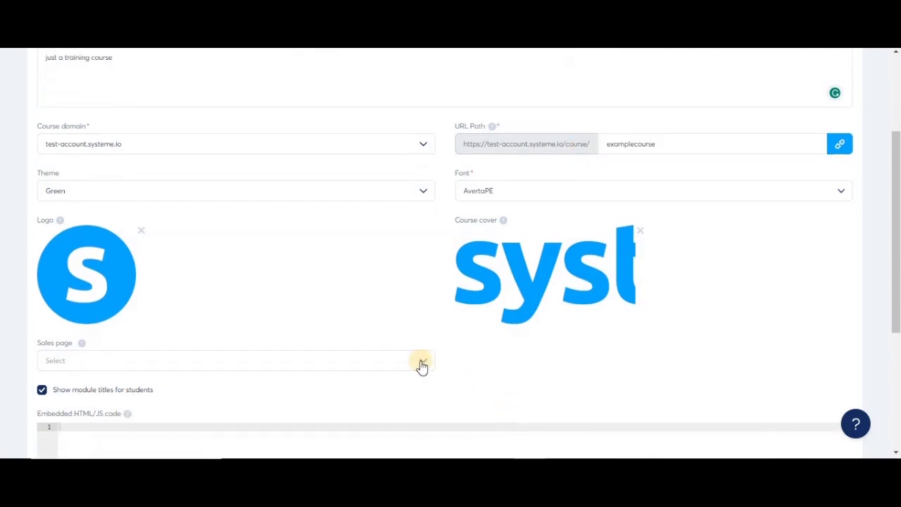
{"action": "left_click", "coordinate": [422, 364]}
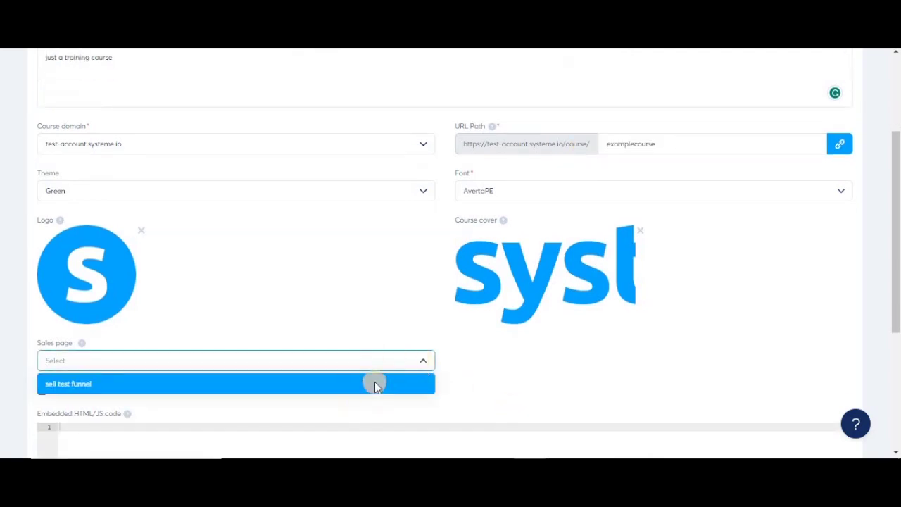
{"action": "left_click", "coordinate": [320, 383]}
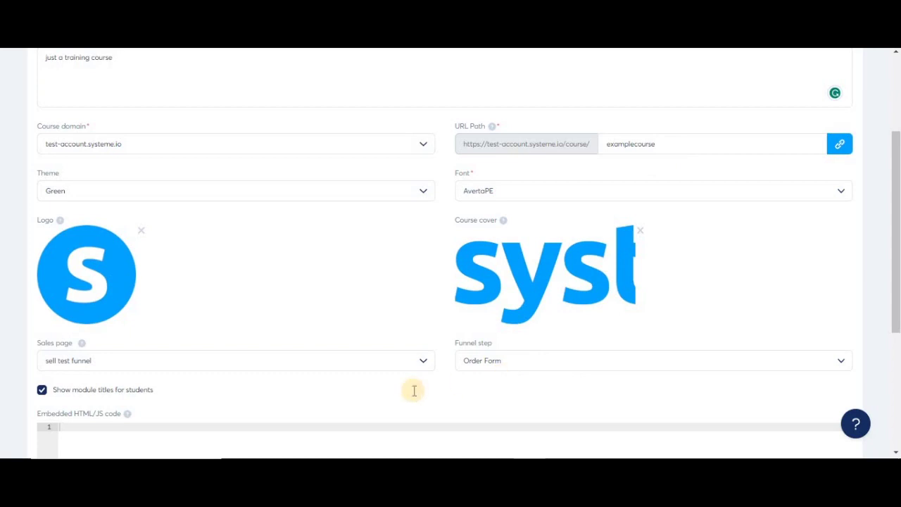
Check the remaining course settings down to the embedded HTML/JS code and save the new course.
{"action": "scroll", "coordinate": [414, 391], "scroll_direction": "down", "scroll_amount": 3}
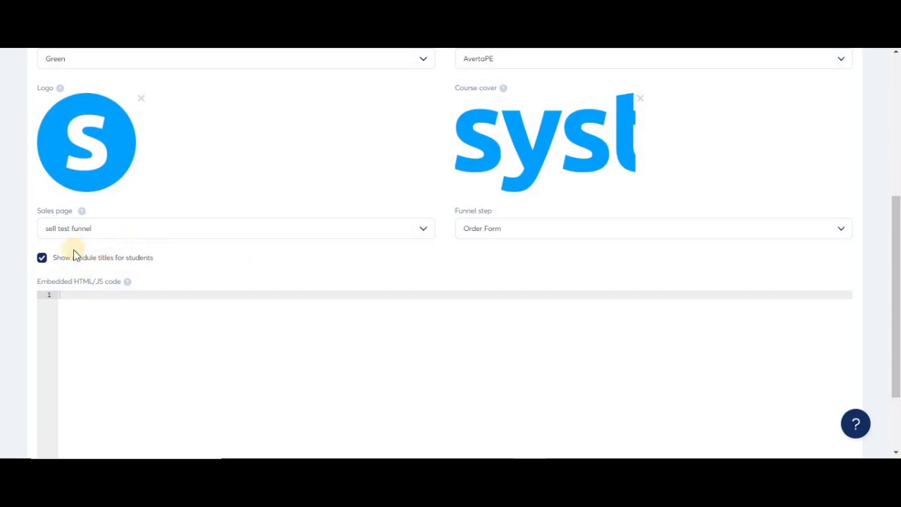
{"action": "scroll", "coordinate": [90, 57], "scroll_direction": "down", "scroll_amount": 2}
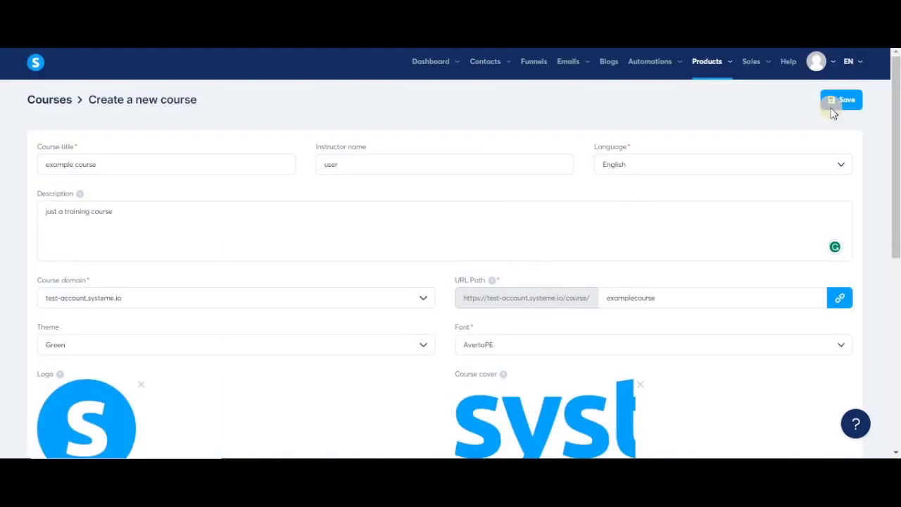
{"action": "left_click", "coordinate": [835, 103]}
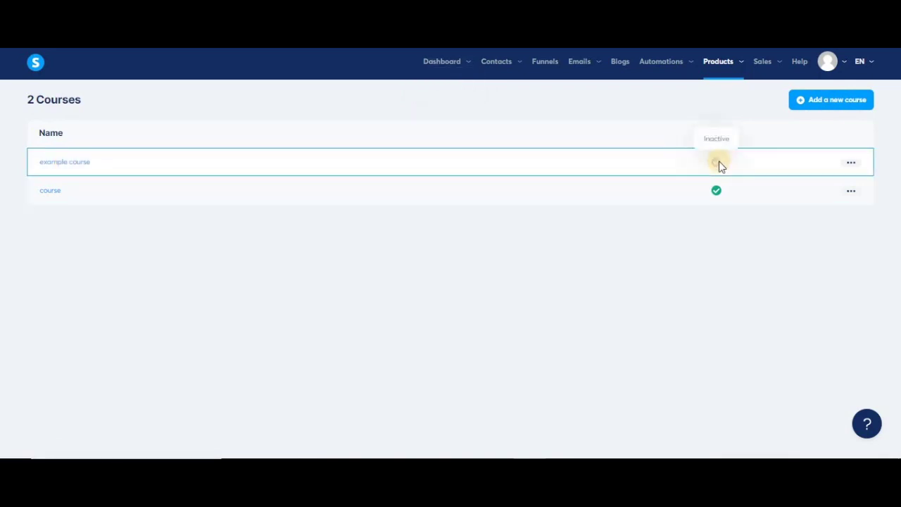
Activate the course "example course" in the course list.
{"action": "left_click", "coordinate": [851, 162]}
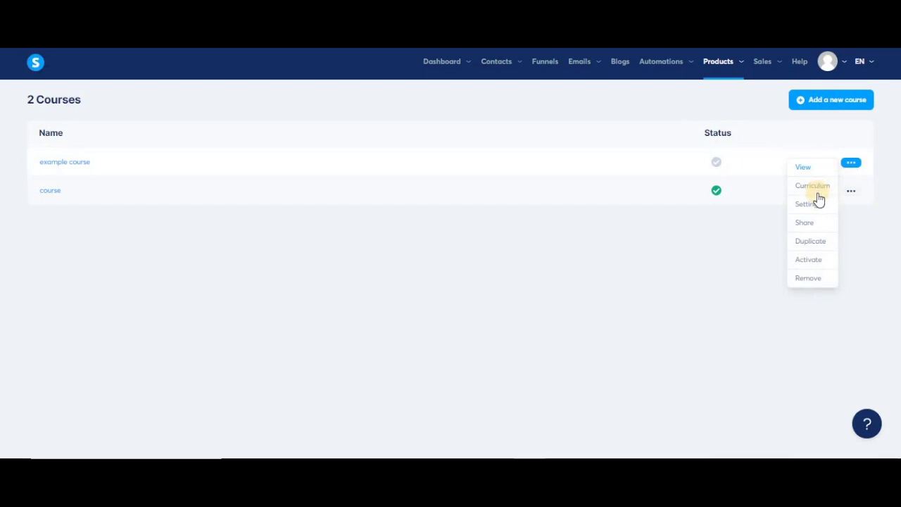
{"action": "left_click", "coordinate": [812, 260]}
{"action": "left_click", "coordinate": [422, 289]}
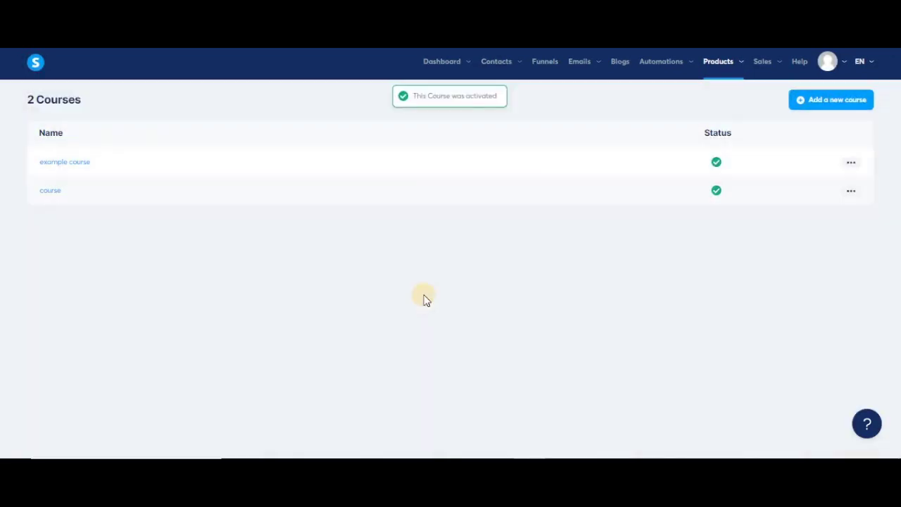
Open the curriculum of "example course" and add a module named "Module 1".
{"action": "left_click", "coordinate": [80, 164]}
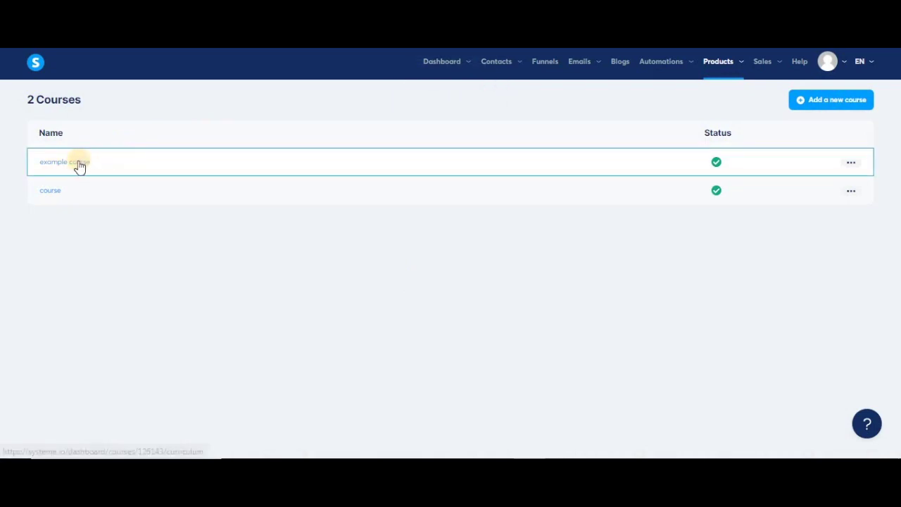
{"action": "left_click", "coordinate": [79, 164]}
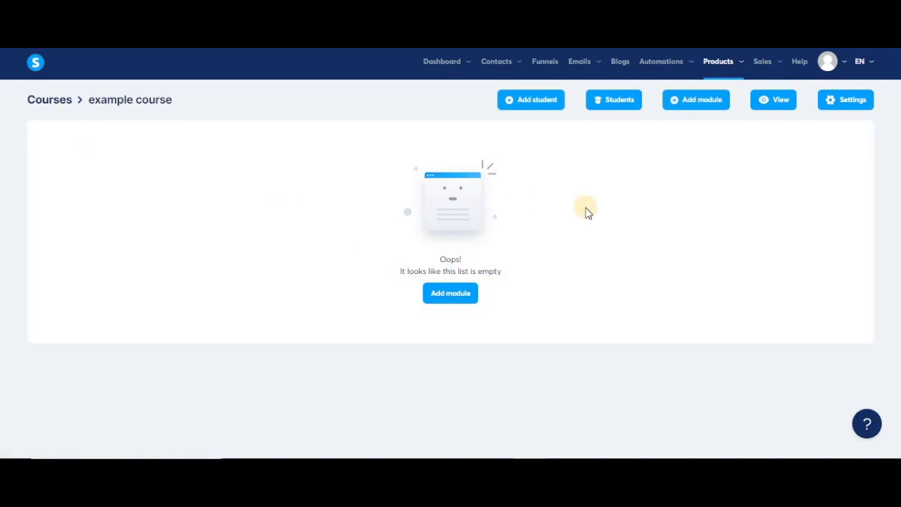
{"action": "left_click", "coordinate": [697, 99]}
{"action": "left_click", "coordinate": [446, 258]}
{"action": "type", "text": "Module 1"}
{"action": "key", "text": "Return"}
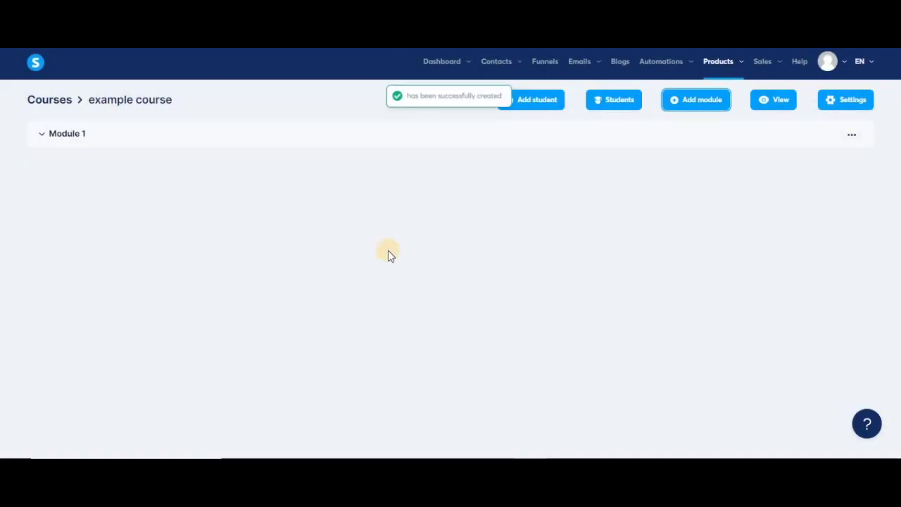
Add a lecture named "Lecture 1" to Module 1, keeping the preselected template and a delay of 0.
{"action": "left_click", "coordinate": [42, 137]}
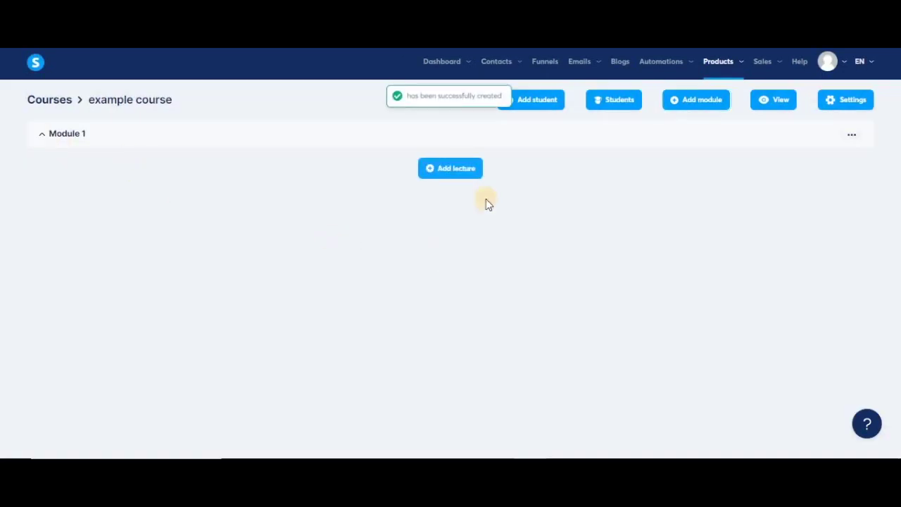
{"action": "left_click", "coordinate": [457, 173]}
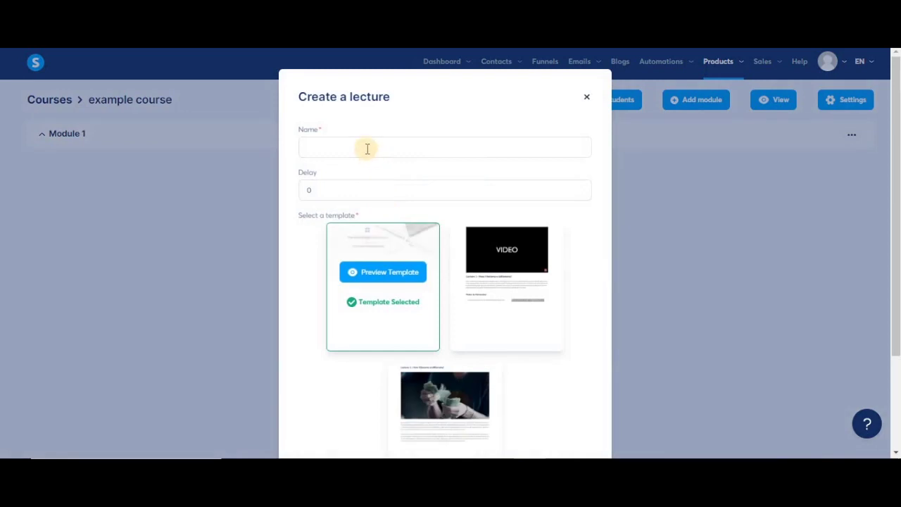
{"action": "left_click", "coordinate": [367, 149]}
{"action": "type", "text": "Lecture "}
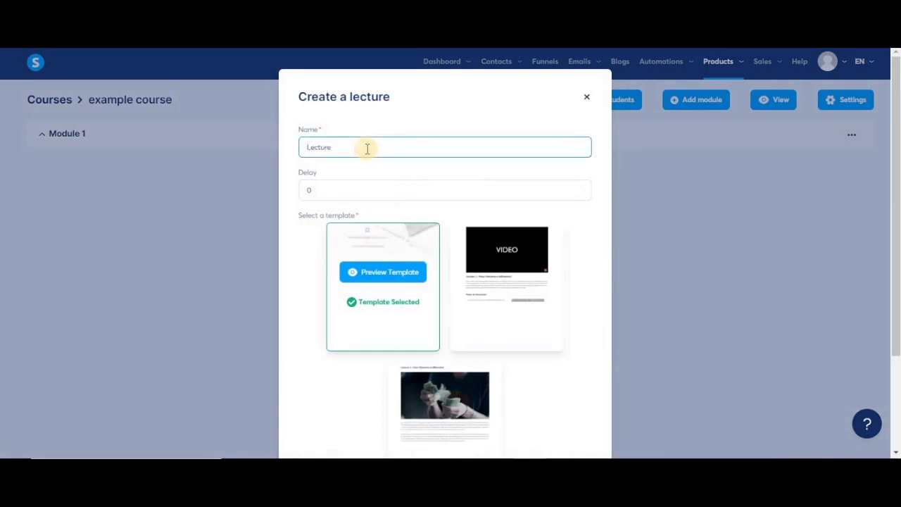
{"action": "type", "text": "1"}
{"action": "scroll", "coordinate": [510, 252], "scroll_direction": "down", "scroll_amount": 2}
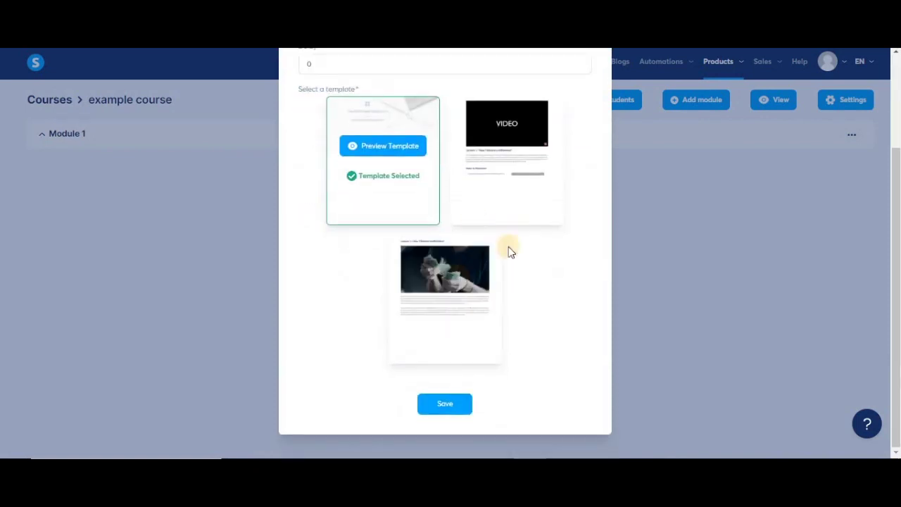
{"action": "left_click", "coordinate": [444, 406]}
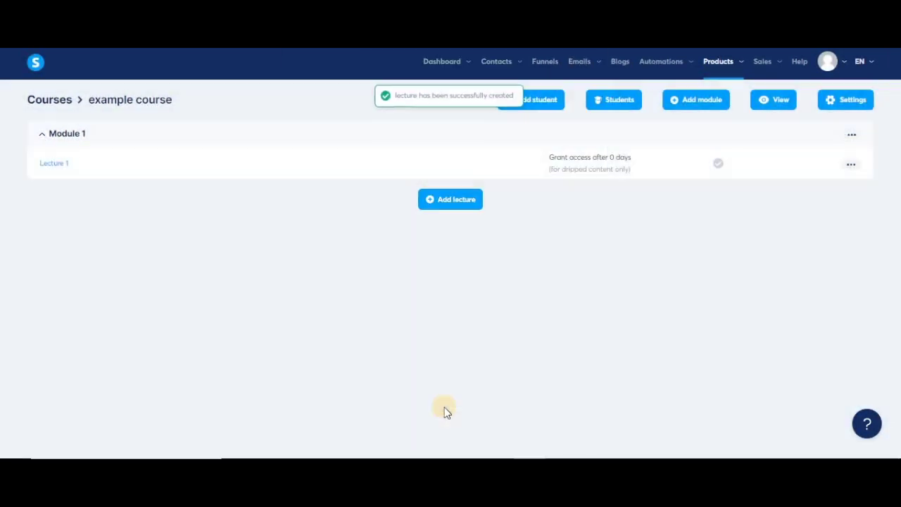
Add another lecture named "Lecture 2" to Module 1 with the preselected template and a delay of 0.
{"action": "left_click", "coordinate": [459, 206]}
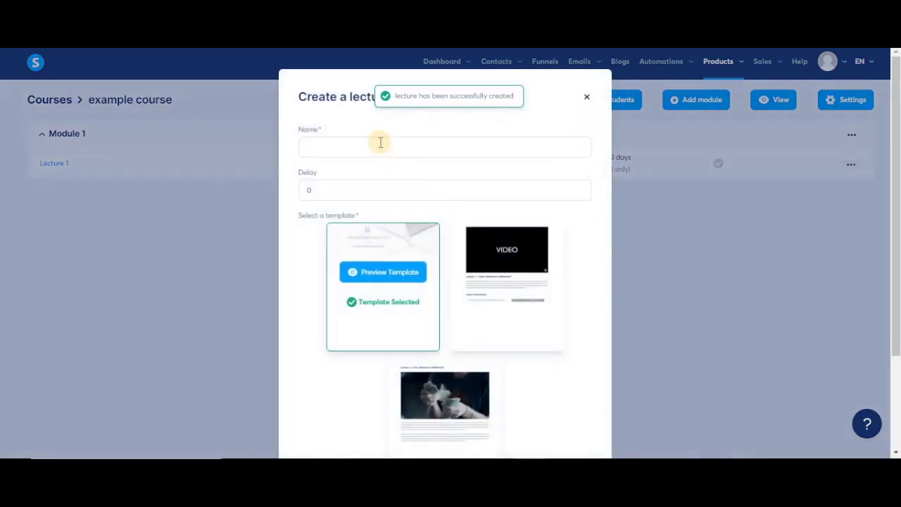
{"action": "left_click", "coordinate": [380, 142]}
{"action": "type", "text": "Lecture 2"}
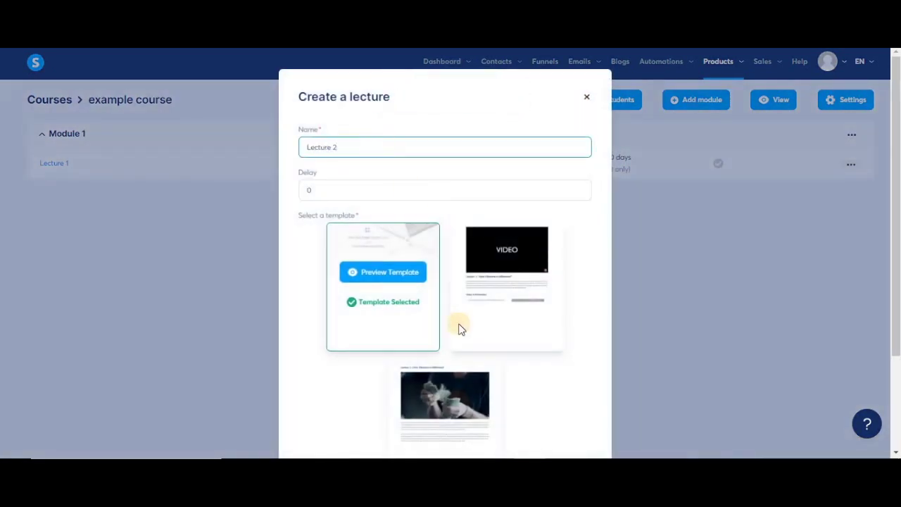
{"action": "scroll", "coordinate": [458, 328], "scroll_direction": "down", "scroll_amount": 3}
{"action": "left_click", "coordinate": [433, 408]}
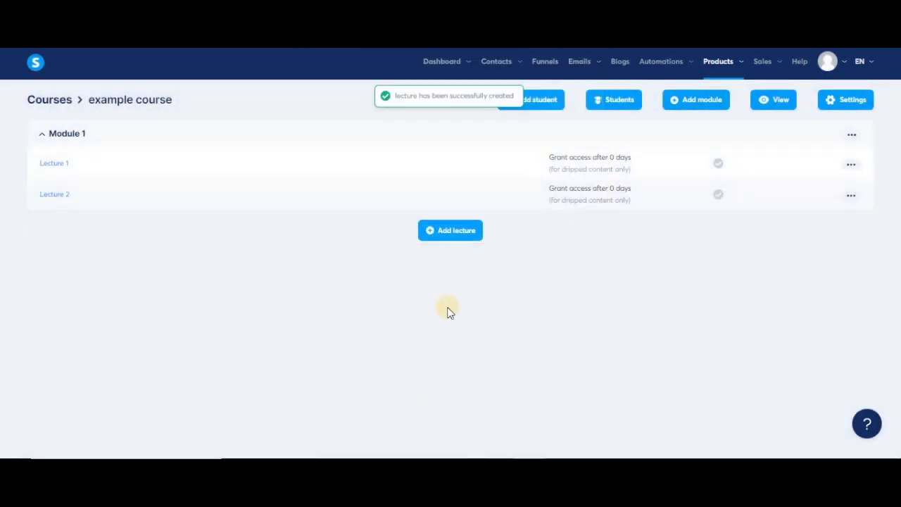
Add a second module named "Module 2" to the course.
{"action": "left_click", "coordinate": [720, 104]}
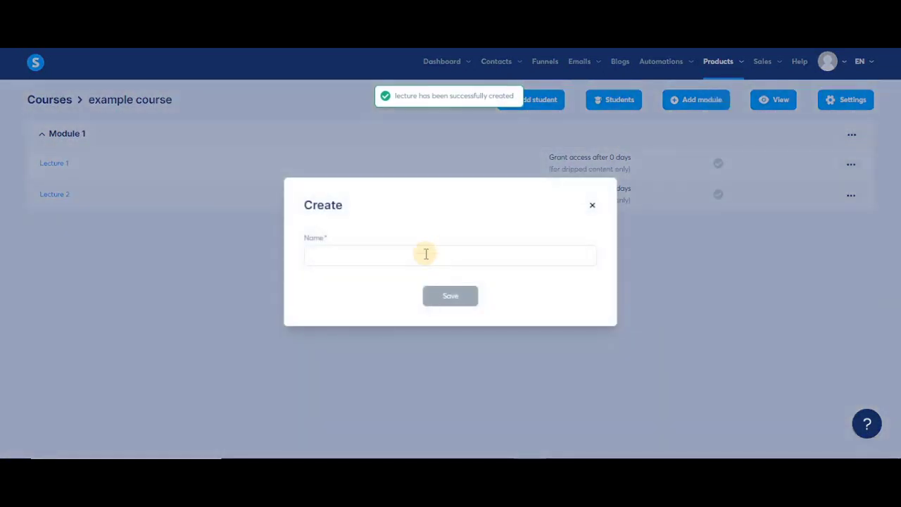
{"action": "left_click", "coordinate": [426, 254]}
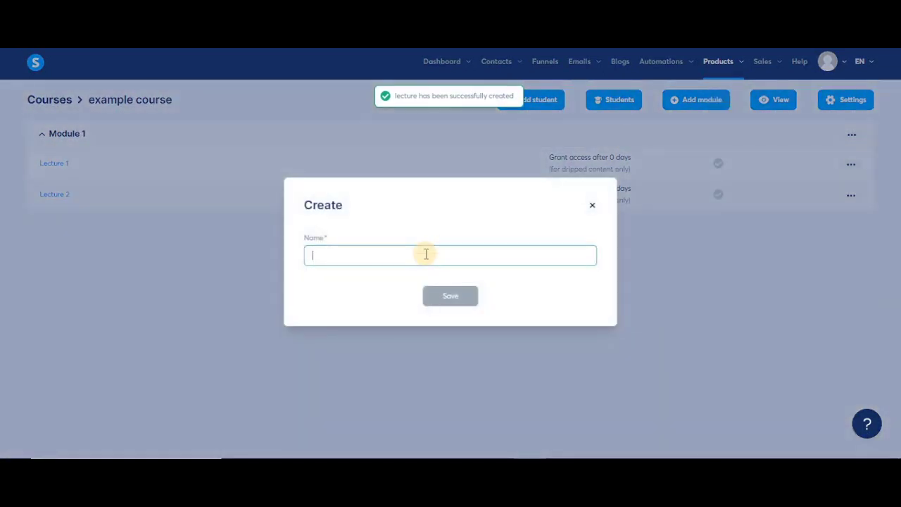
{"action": "type", "text": "Module 2"}
{"action": "key", "text": "Return"}
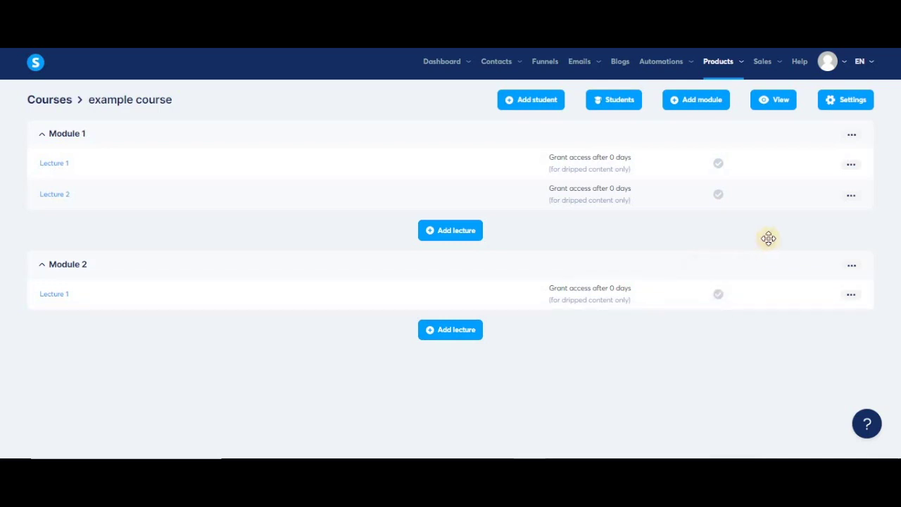
Activate Lecture 1 in Module 1 and confirm the activation.
{"action": "left_click", "coordinate": [851, 164]}
{"action": "left_click", "coordinate": [757, 169]}
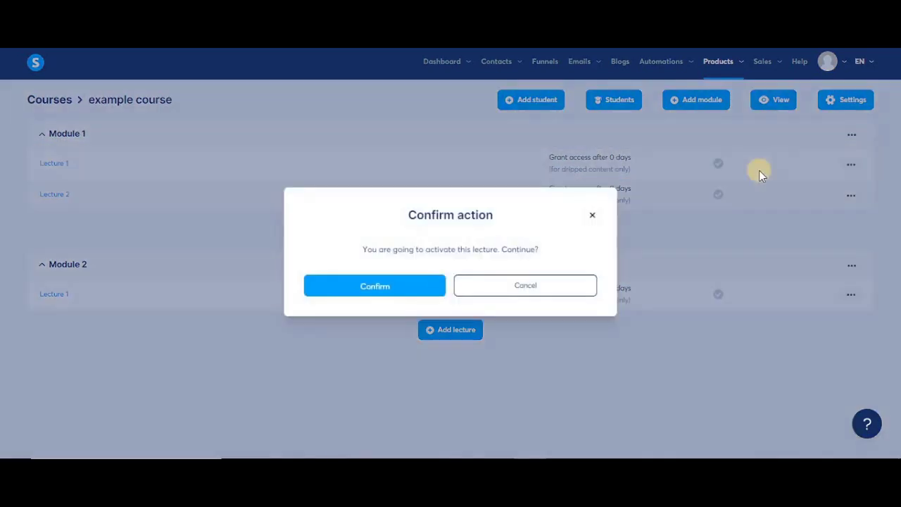
{"action": "left_click", "coordinate": [373, 284]}
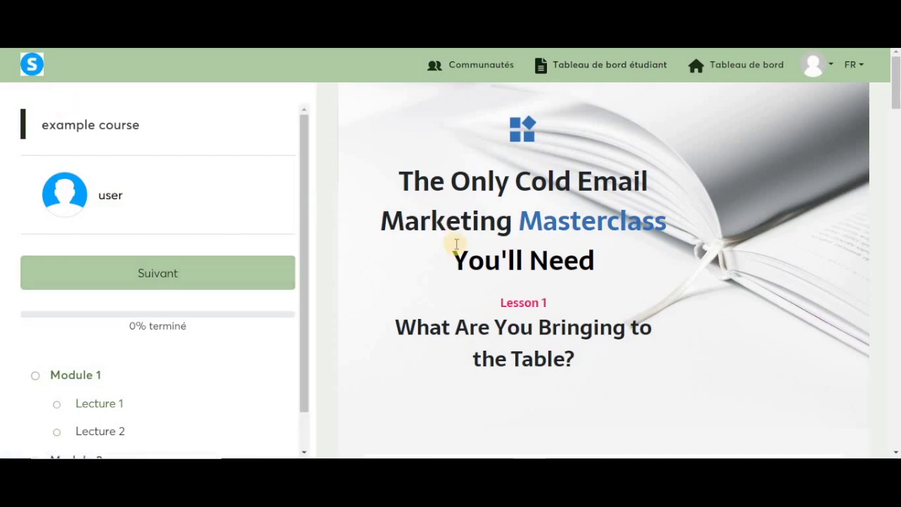
Check the student view of the course by looking through the Lecture 1 and Lecture 2 pages of Module 1.
{"action": "scroll", "coordinate": [456, 244], "scroll_direction": "down", "scroll_amount": 3}
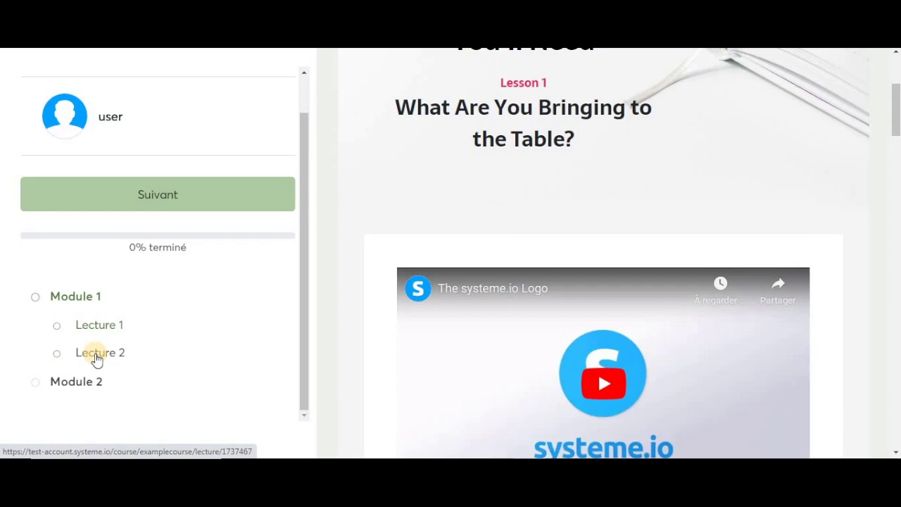
{"action": "left_click", "coordinate": [97, 357]}
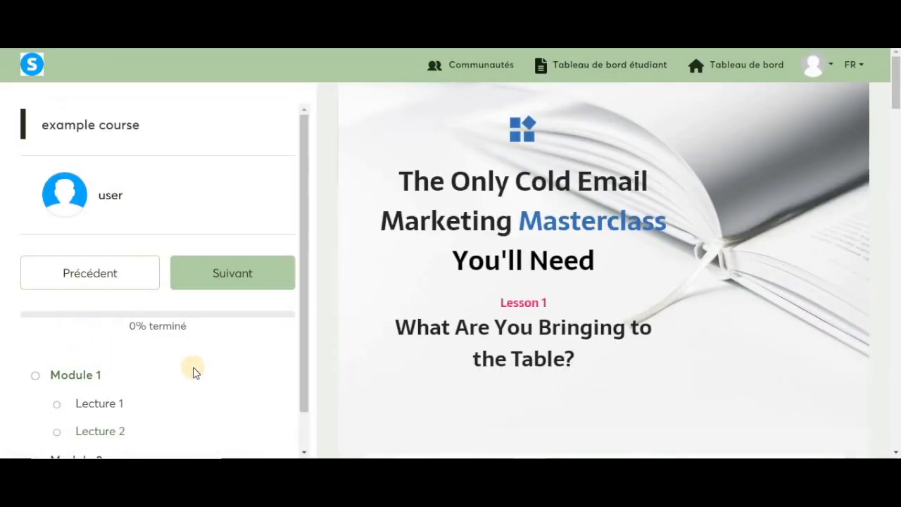
{"action": "scroll", "coordinate": [193, 369], "scroll_direction": "down", "scroll_amount": 1}
{"action": "scroll", "coordinate": [416, 326], "scroll_direction": "down", "scroll_amount": 3}
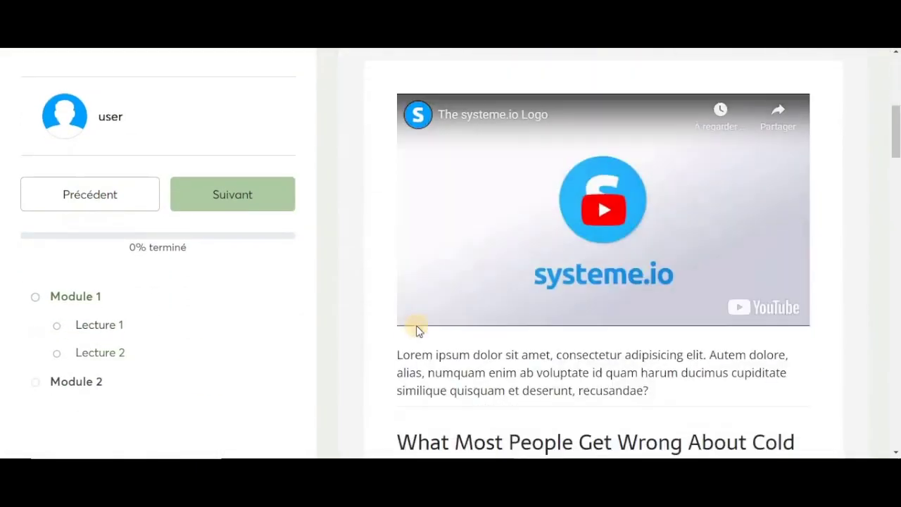
{"action": "scroll", "coordinate": [415, 323], "scroll_direction": "down", "scroll_amount": 5}
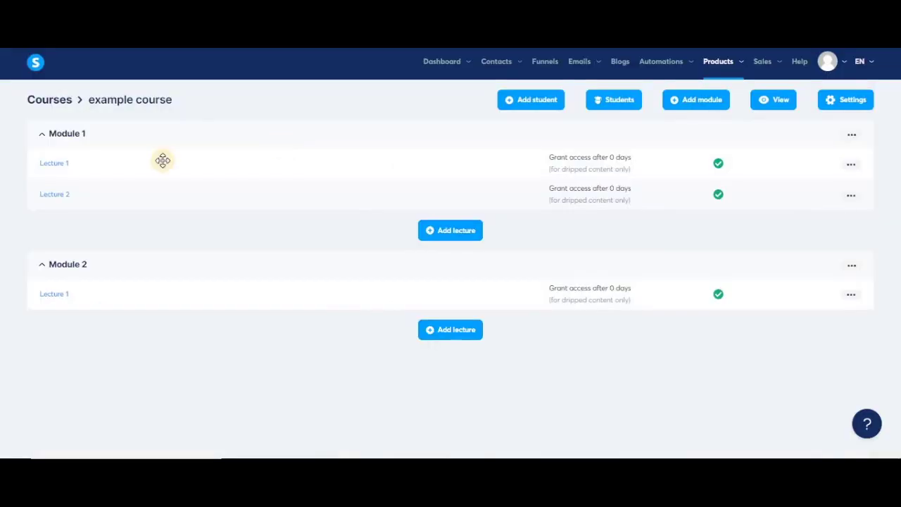
Open Module 1's Lecture 1 in the page editor and delete the "The Only Cold Email Marketing Masterclass You'll Need" headline.
{"action": "left_click", "coordinate": [53, 170]}
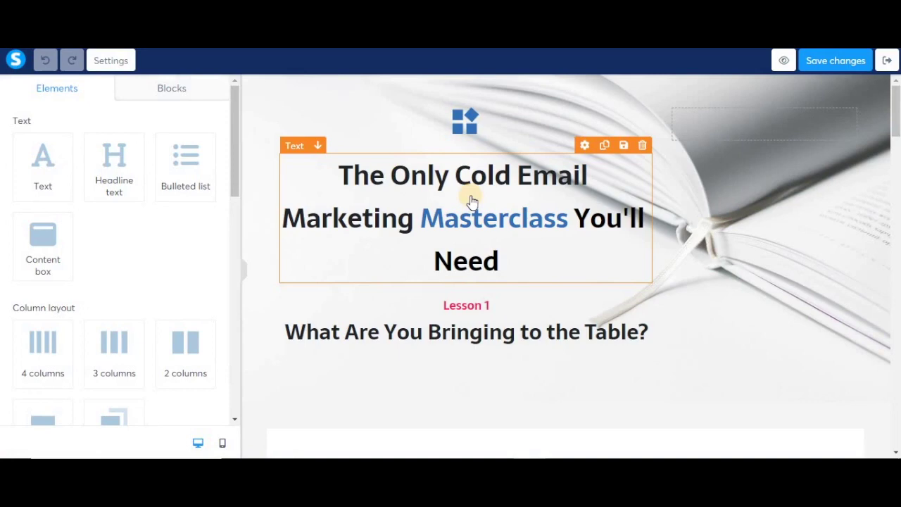
{"action": "scroll", "coordinate": [137, 282], "scroll_direction": "down", "scroll_amount": 4}
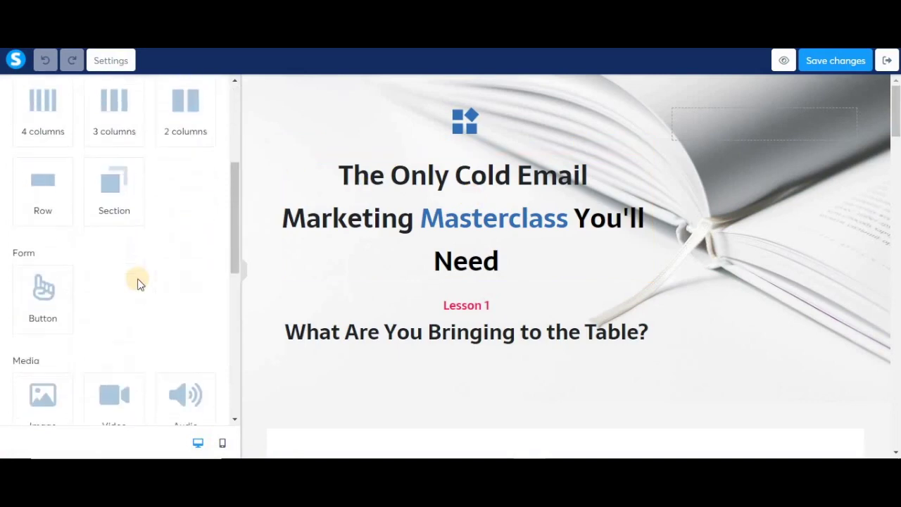
{"action": "scroll", "coordinate": [137, 283], "scroll_direction": "up", "scroll_amount": 2}
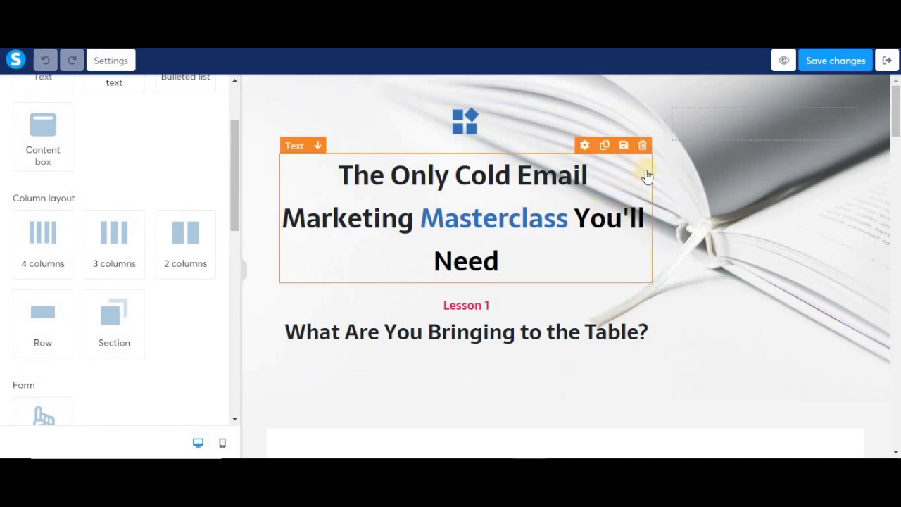
{"action": "left_click", "coordinate": [642, 147]}
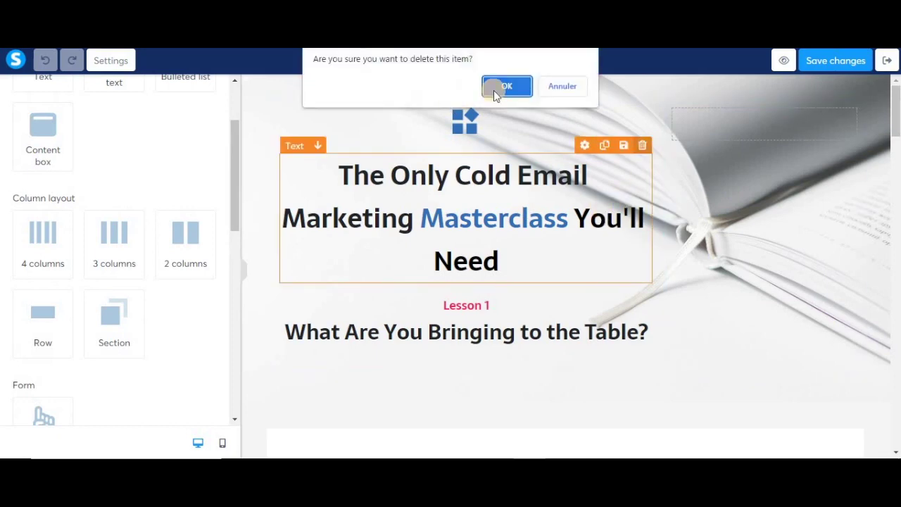
{"action": "left_click", "coordinate": [493, 90]}
Look through the rest of the Lecture 1 page, including the video, text and image sections.
{"action": "scroll", "coordinate": [532, 293], "scroll_direction": "down", "scroll_amount": 4}
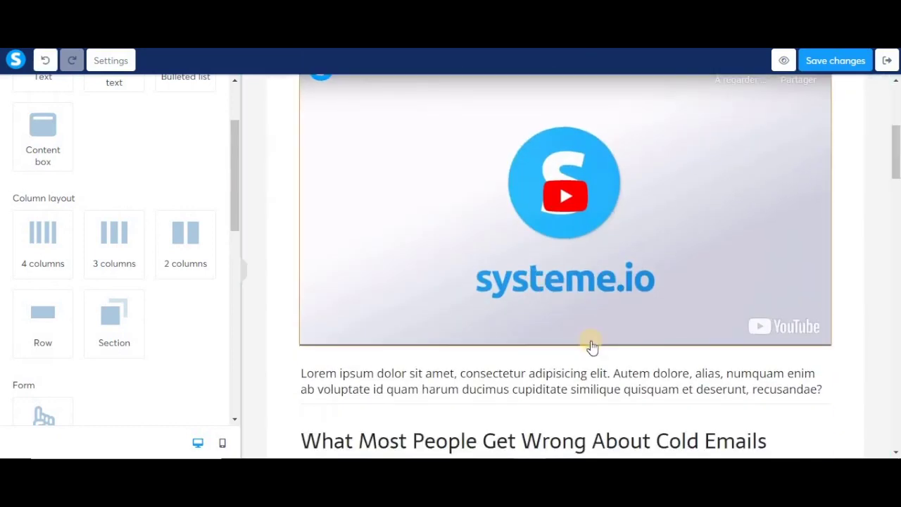
{"action": "scroll", "coordinate": [589, 346], "scroll_direction": "down", "scroll_amount": 4}
{"action": "scroll", "coordinate": [591, 345], "scroll_direction": "down", "scroll_amount": 1}
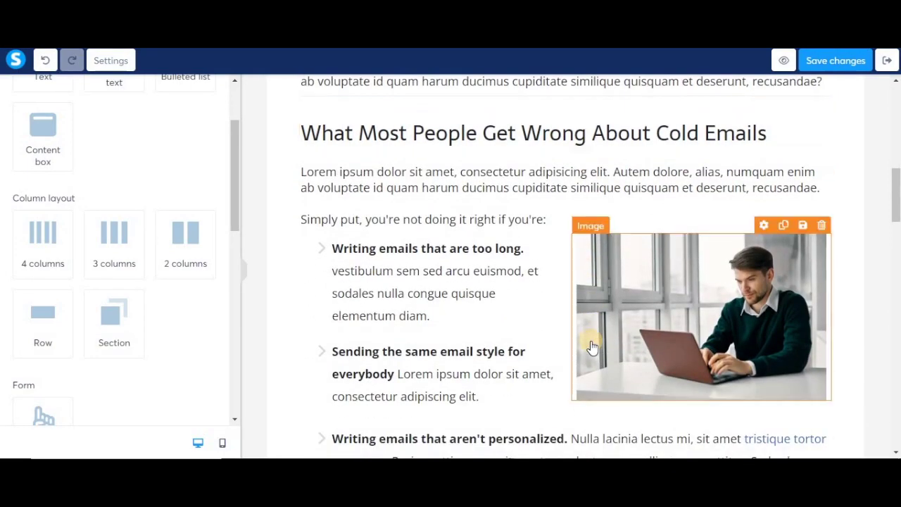
{"action": "scroll", "coordinate": [591, 346], "scroll_direction": "down", "scroll_amount": 3}
{"action": "scroll", "coordinate": [591, 345], "scroll_direction": "up", "scroll_amount": 6}
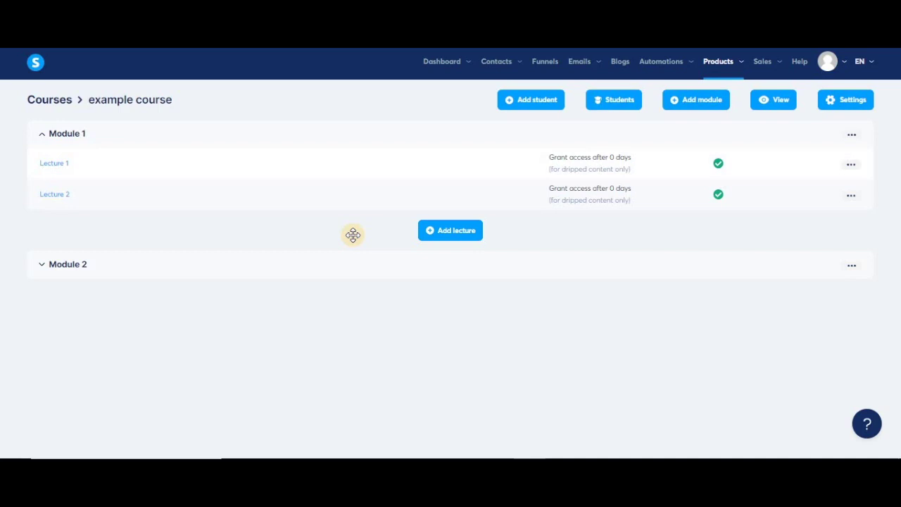
Set the access delay of Lecture 2 in Module 1 to 7 days and save the lecture settings.
{"action": "left_click", "coordinate": [849, 197]}
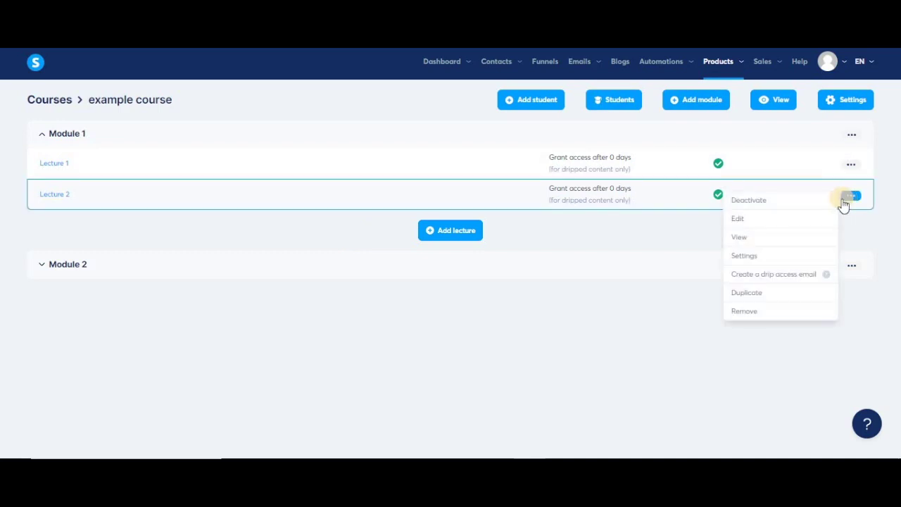
{"action": "left_click", "coordinate": [745, 256]}
{"action": "left_click", "coordinate": [283, 289]}
{"action": "type", "text": "7"}
{"action": "left_click", "coordinate": [451, 320]}
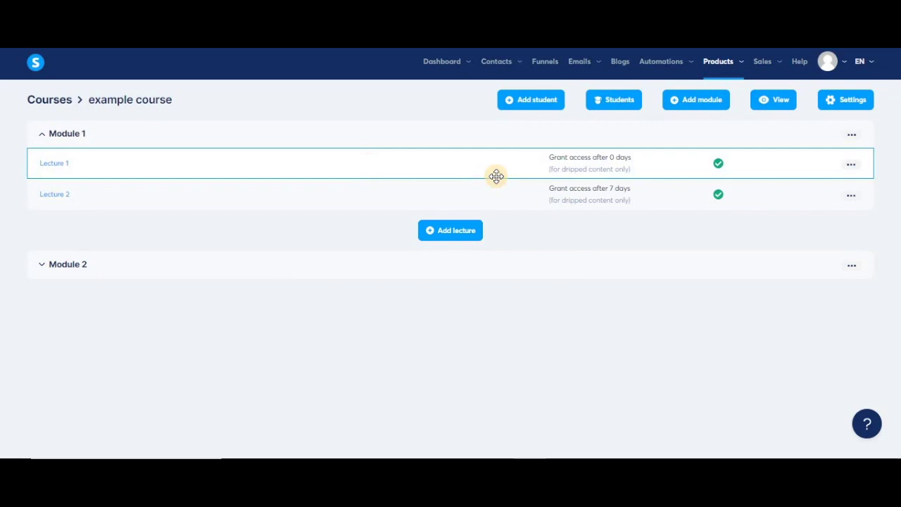
Set the access delay of Lecture 1 in Module 2 to 5 days and save the lecture settings.
{"action": "left_click", "coordinate": [809, 265]}
{"action": "left_click", "coordinate": [850, 294]}
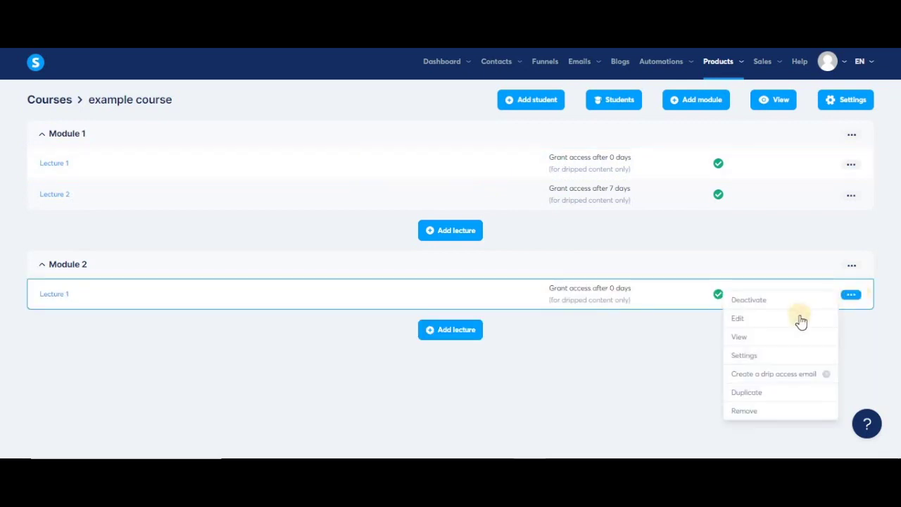
{"action": "left_click", "coordinate": [756, 359]}
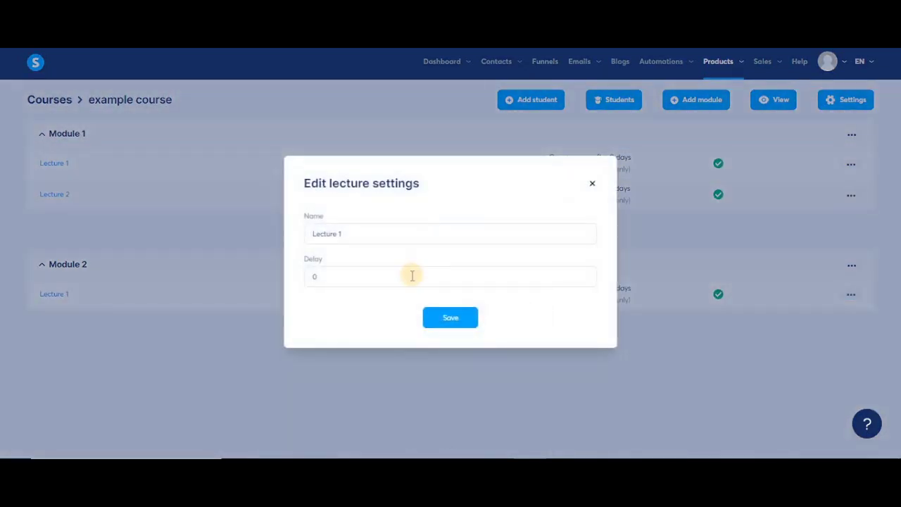
{"action": "left_click", "coordinate": [308, 285]}
{"action": "type", "text": "5"}
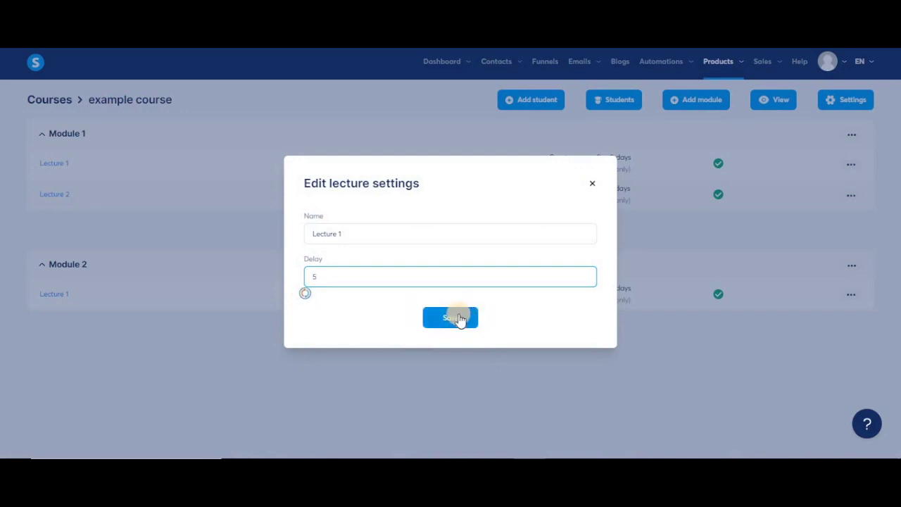
{"action": "left_click", "coordinate": [458, 318]}
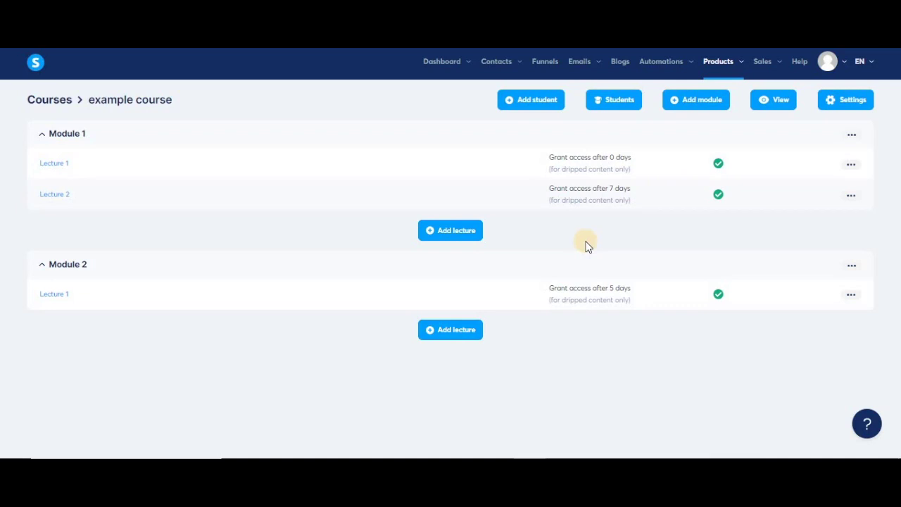
Start creating a student for the course and fill in the student's first name, last name and email.
{"action": "left_click", "coordinate": [529, 102]}
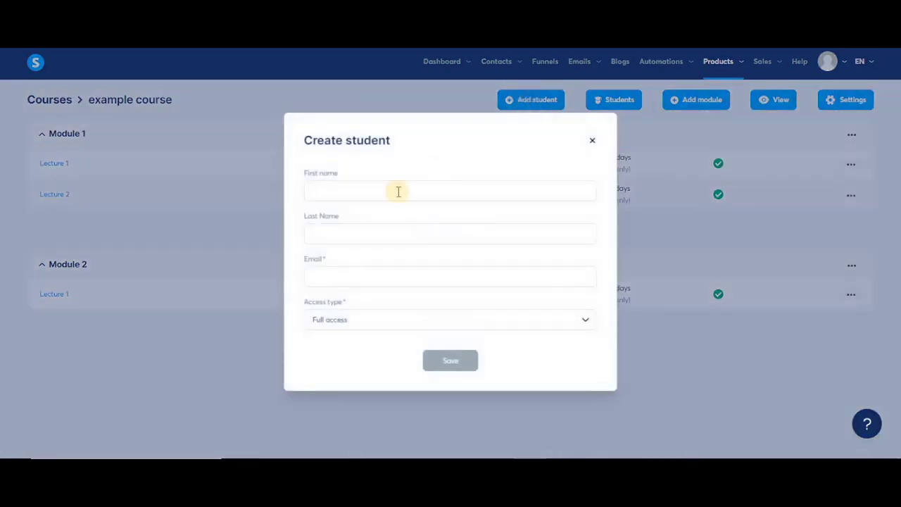
{"action": "left_click", "coordinate": [433, 190]}
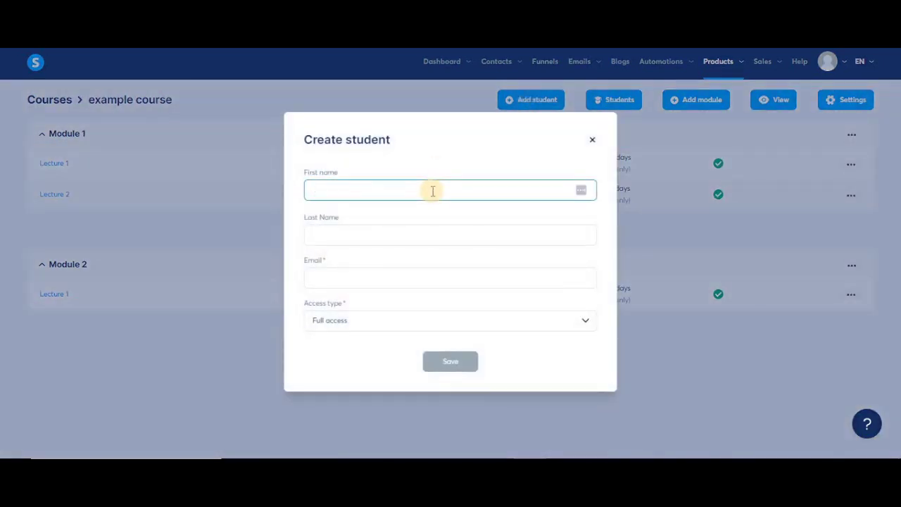
{"action": "type", "text": "name"}
{"action": "key", "text": "Tab"}
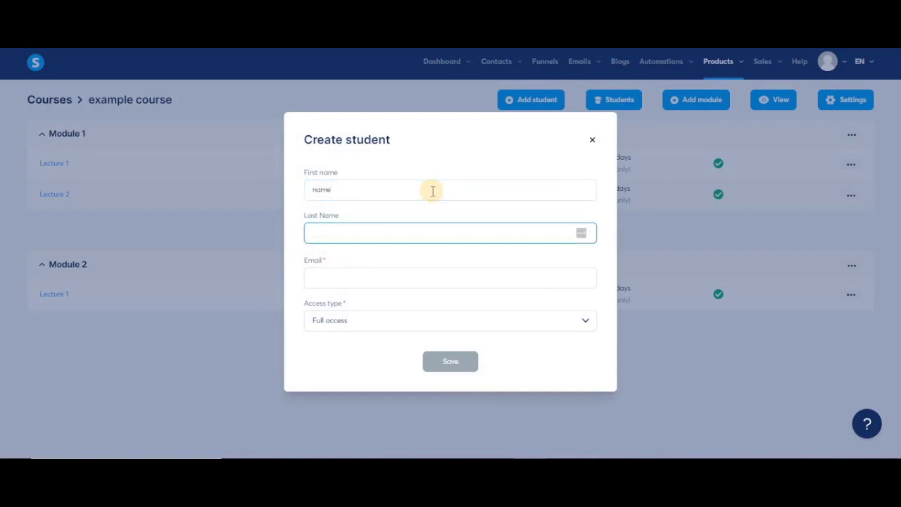
{"action": "type", "text": "systeme.io"}
{"action": "key", "text": "Tab"}
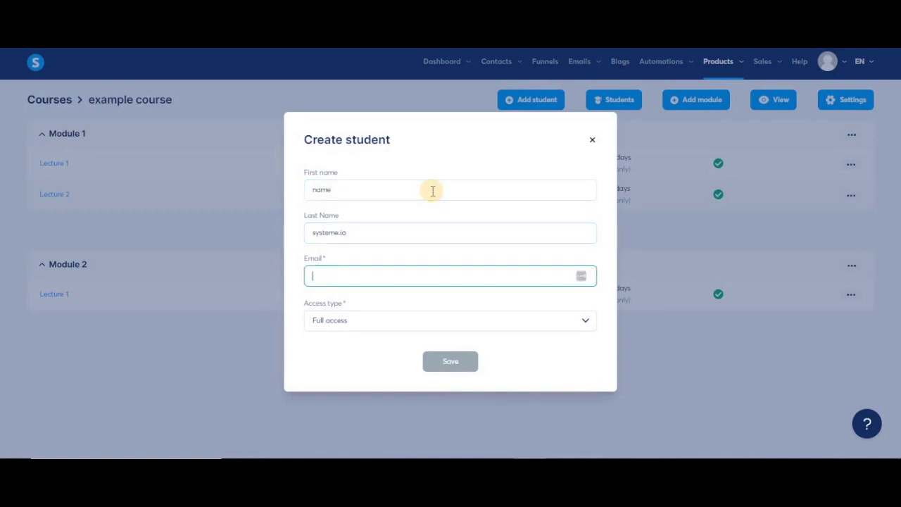
{"action": "type", "text": "test"}
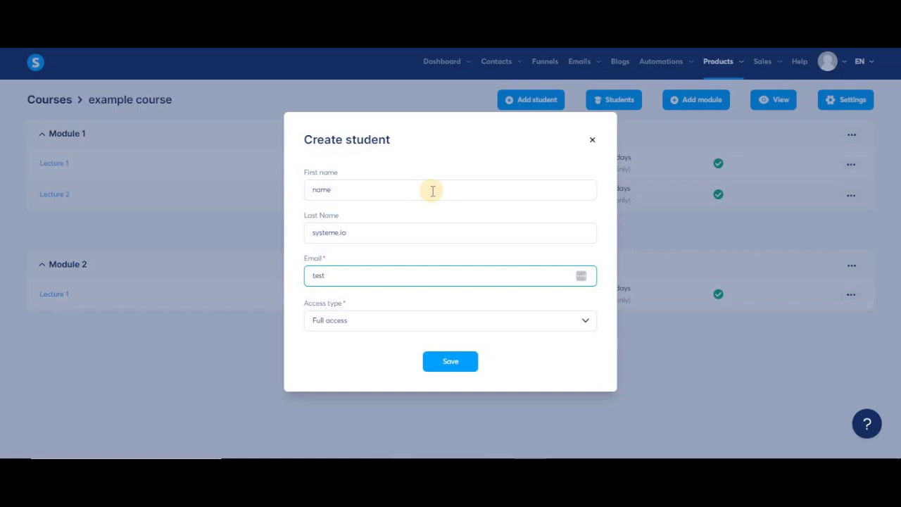
{"action": "type", "text": "@systeme.io"}
{"action": "left_click", "coordinate": [549, 380]}
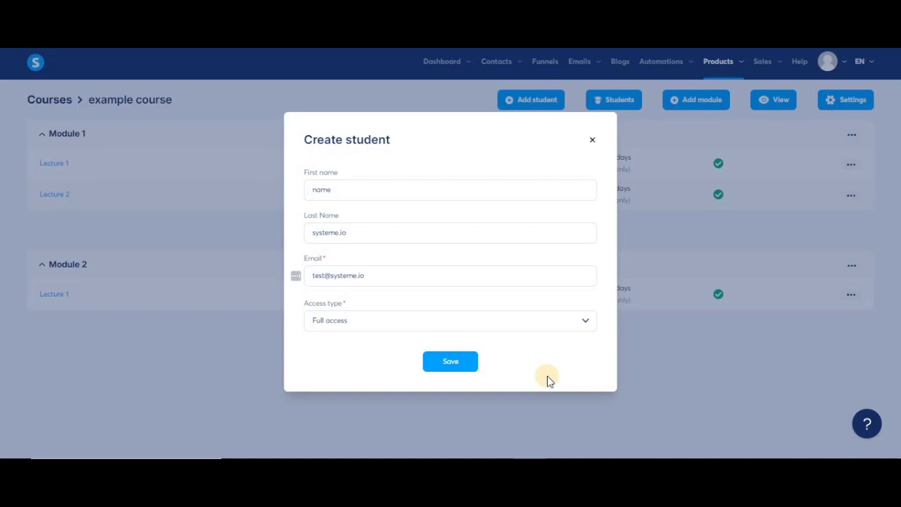
Go through the student's Partial access and Drip content access types and select Partial access.
{"action": "left_click", "coordinate": [526, 317]}
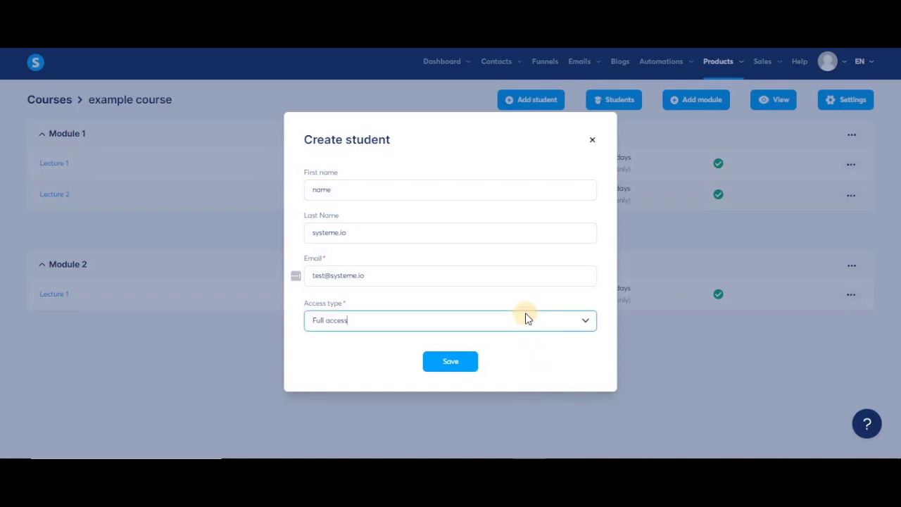
{"action": "left_click", "coordinate": [585, 325]}
{"action": "left_click", "coordinate": [457, 366]}
{"action": "left_click", "coordinate": [585, 312]}
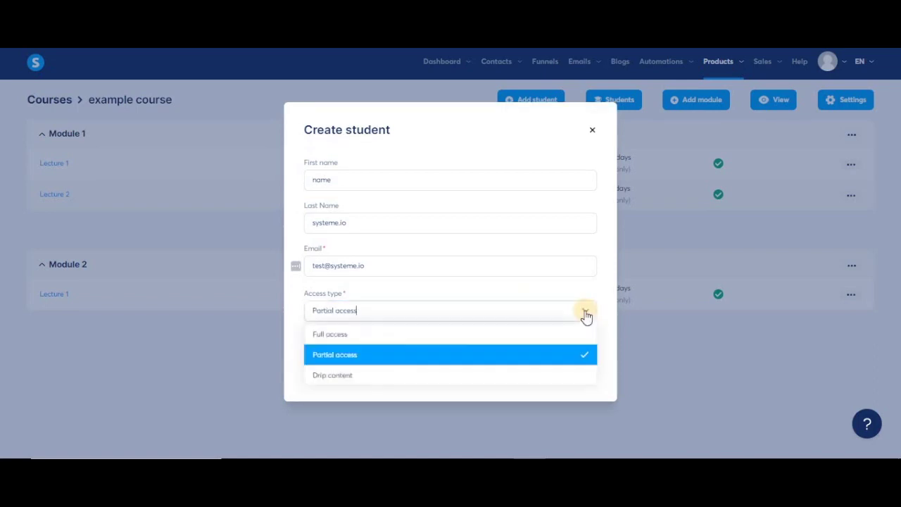
{"action": "left_click", "coordinate": [437, 373]}
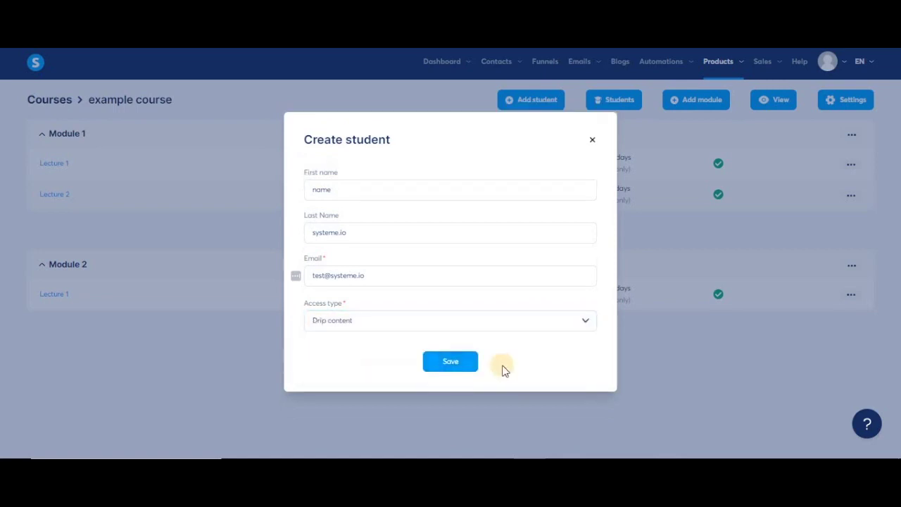
{"action": "left_click", "coordinate": [493, 320]}
{"action": "left_click", "coordinate": [459, 369]}
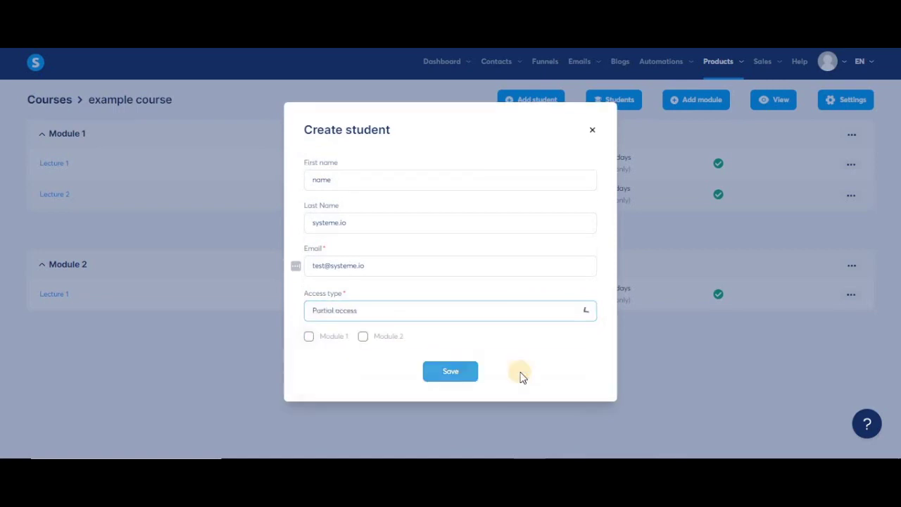